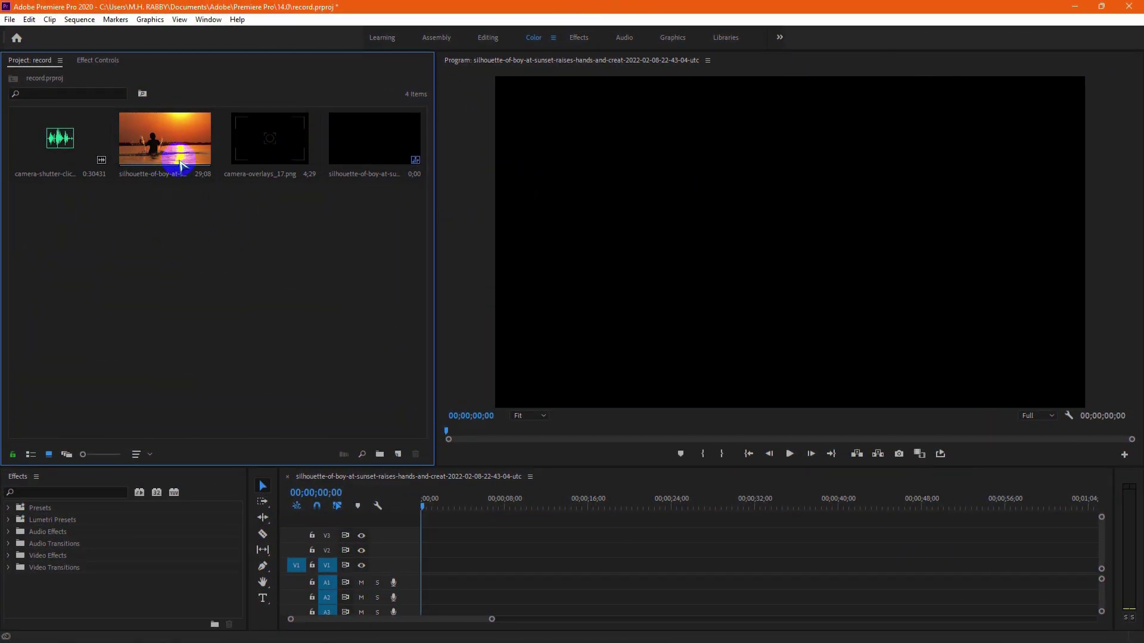
Step: Place the sunset silhouette clip on track V1 and preview its later frames
left_click_drag(151, 153, 415, 568)
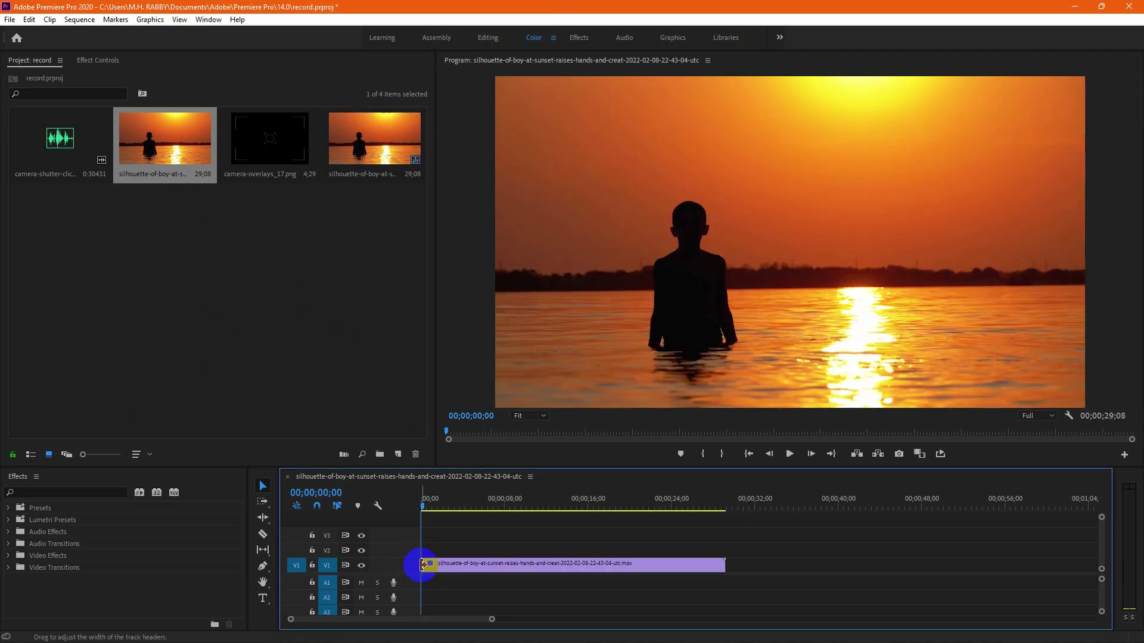
left_click_drag(424, 508, 634, 521)
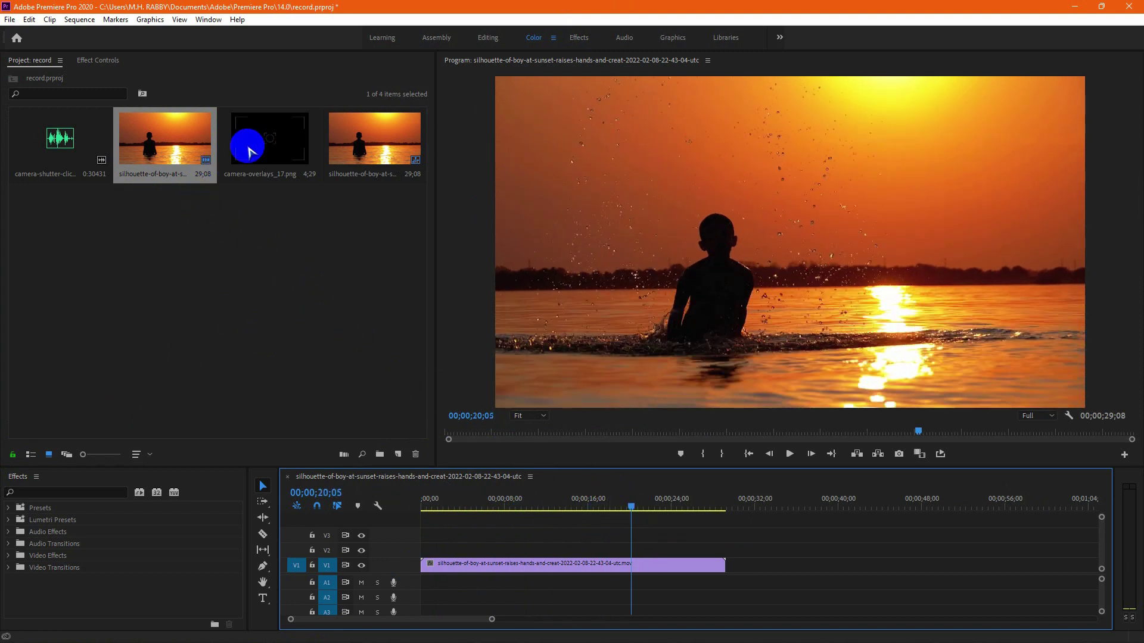
Step: Layer camera-overlays_17.png on V2 above the sunset clip and scale it to 225%
mouse_move(260, 156)
left_mouse_down()
mouse_move(418, 551)
mouse_move(724, 549)
left_mouse_up()
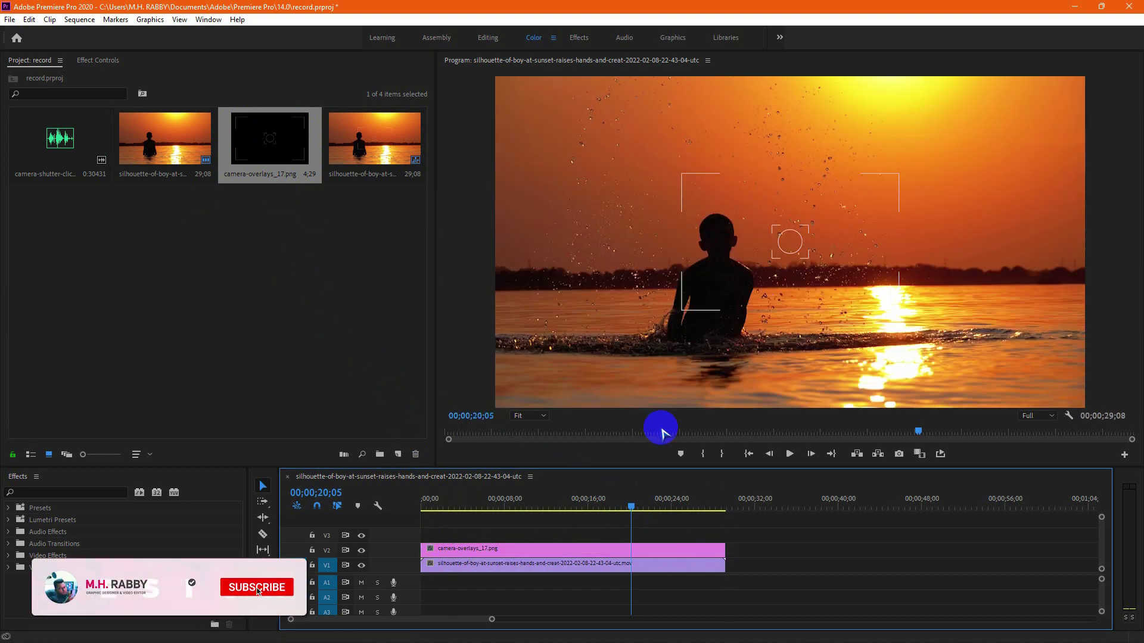
left_click(536, 550)
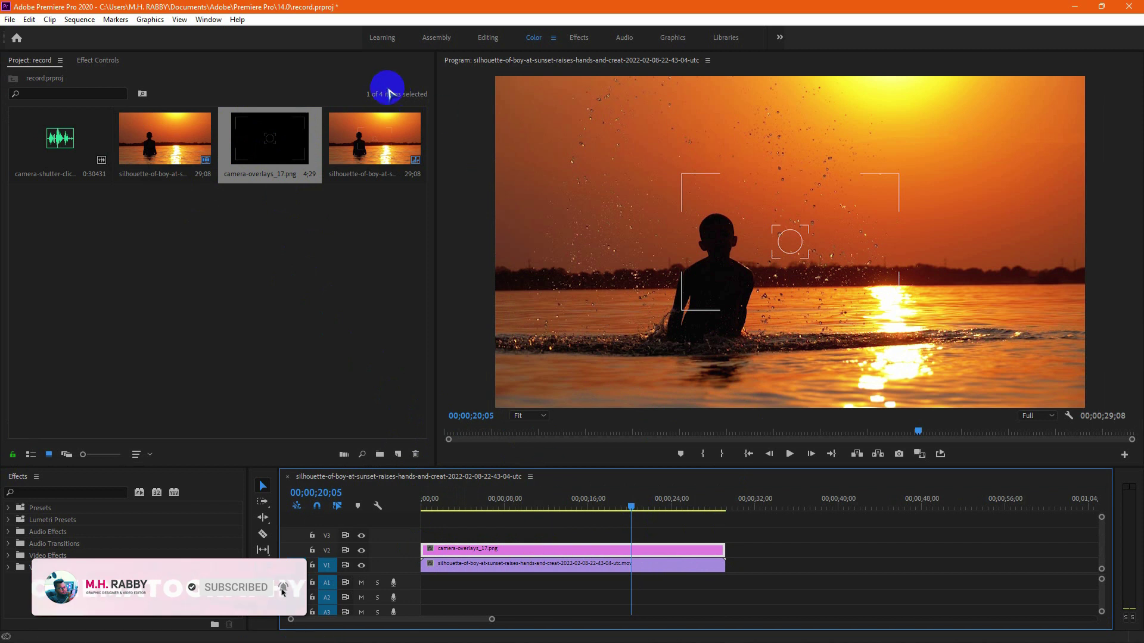
left_click(97, 63)
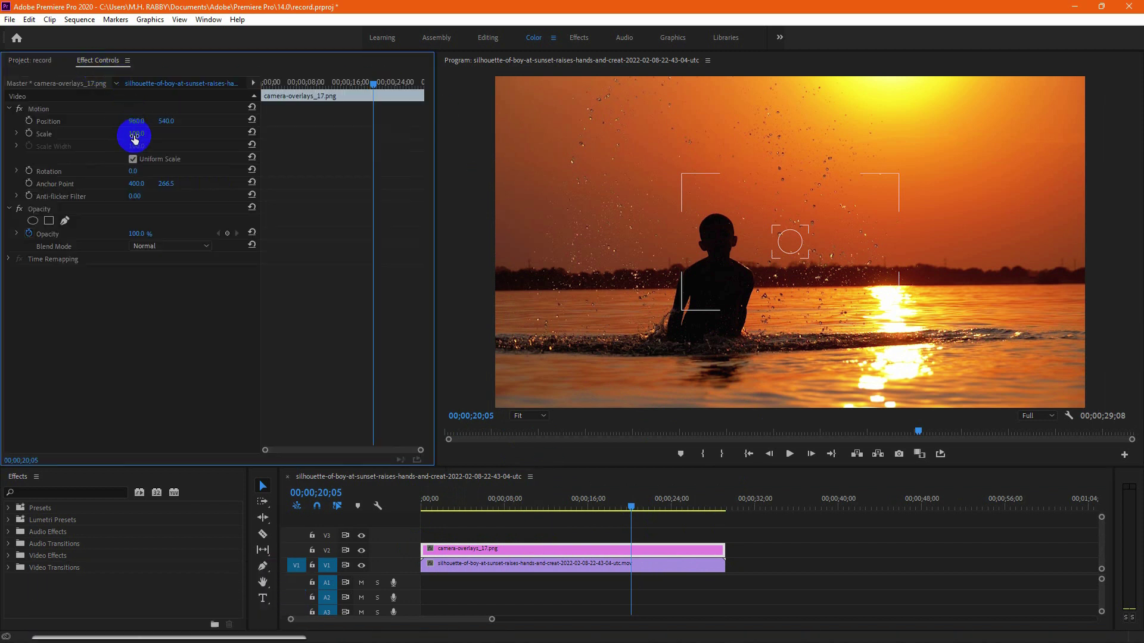
left_click_drag(139, 134, 211, 133)
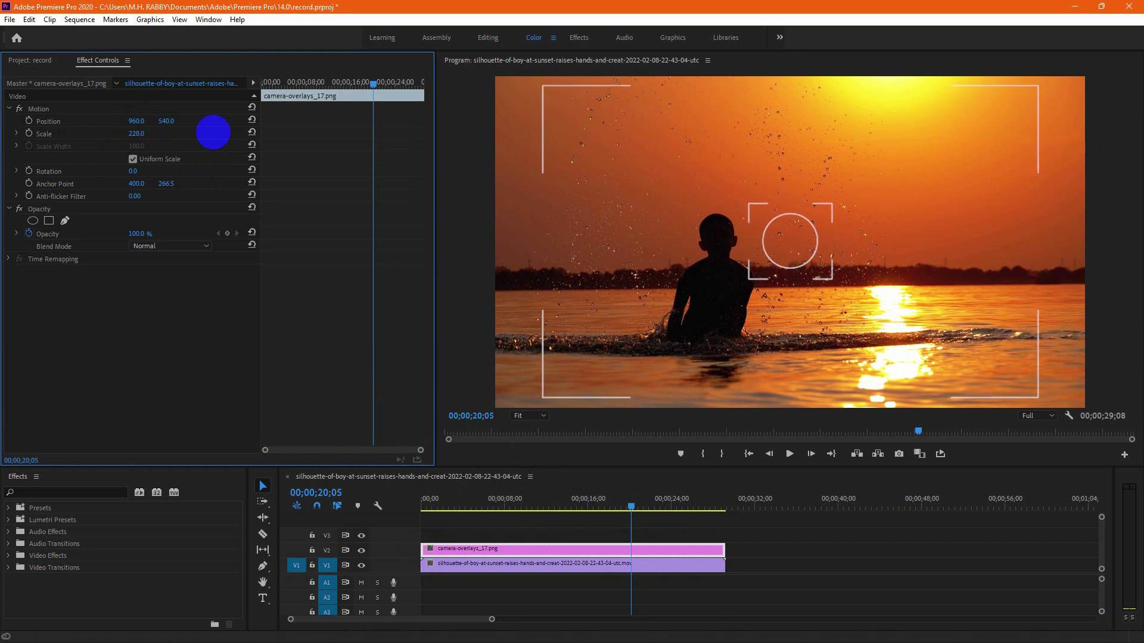
left_click(789, 242)
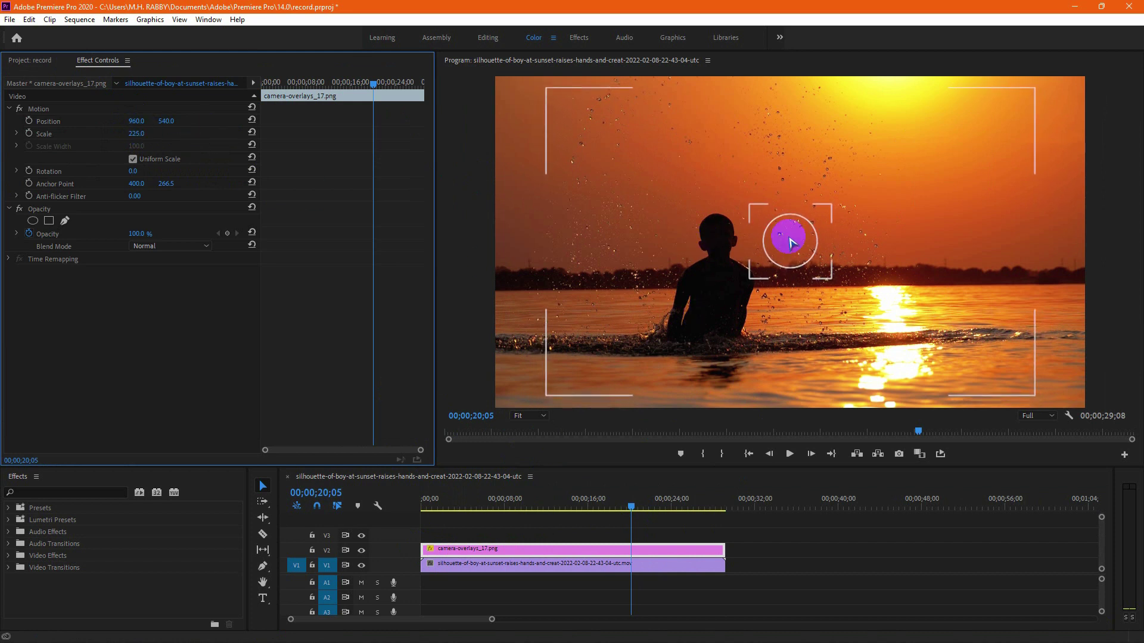
left_click(38, 61)
Step: Insert a frame hold segment into the V1 clip where the boy raises his hands
left_click(506, 500)
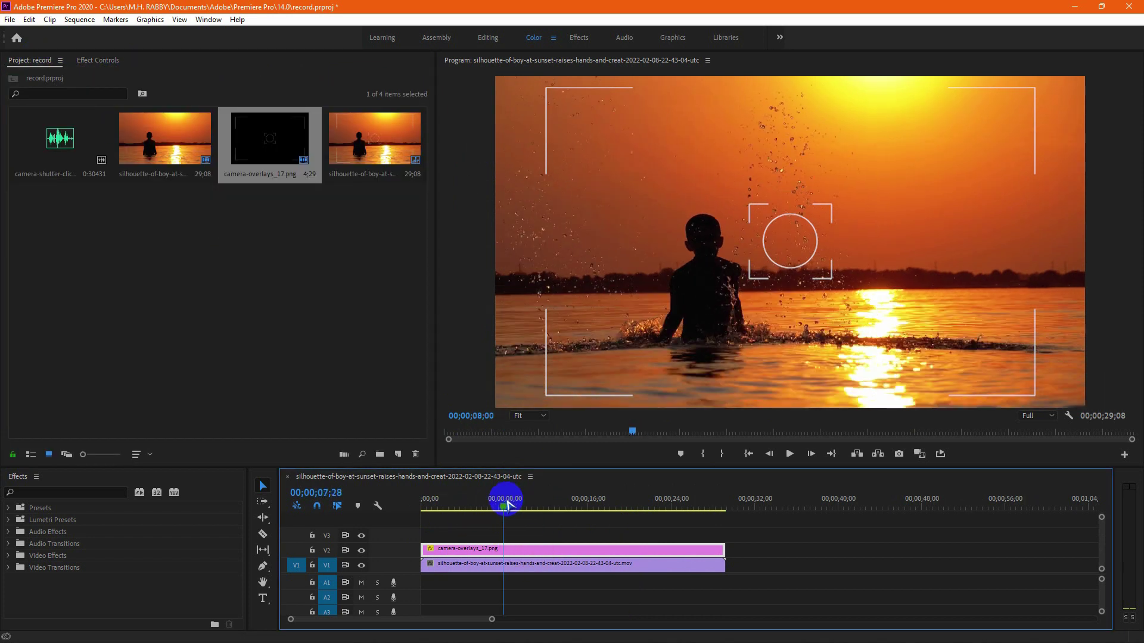
mouse_move(506, 503)
left_mouse_down()
mouse_move(448, 518)
mouse_move(488, 524)
left_mouse_up()
left_click(490, 564)
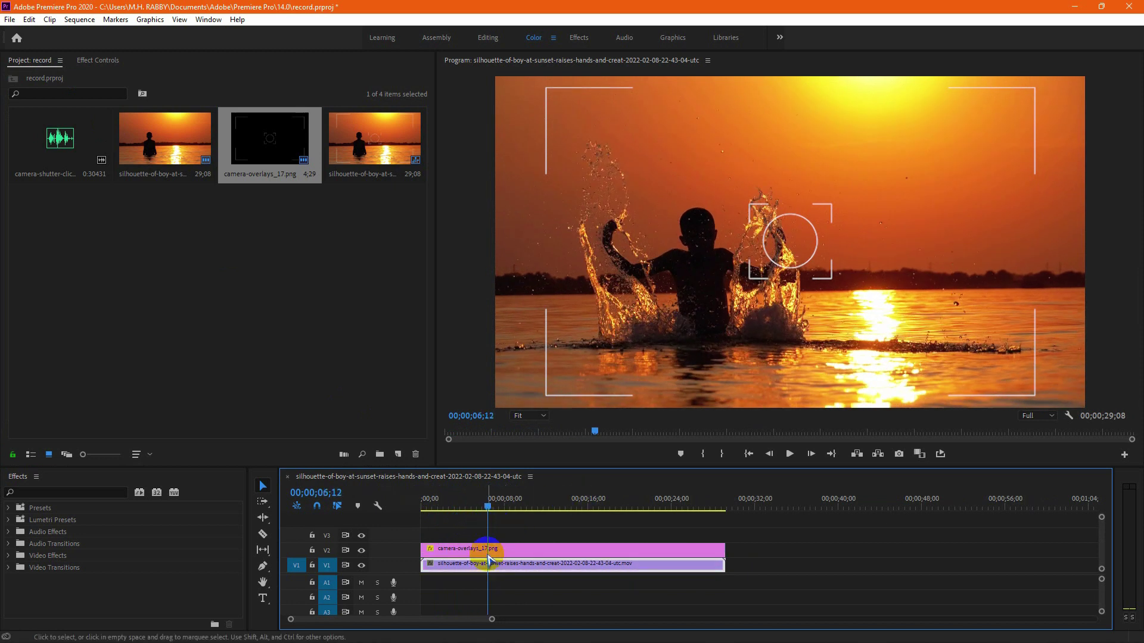
right_click(488, 568)
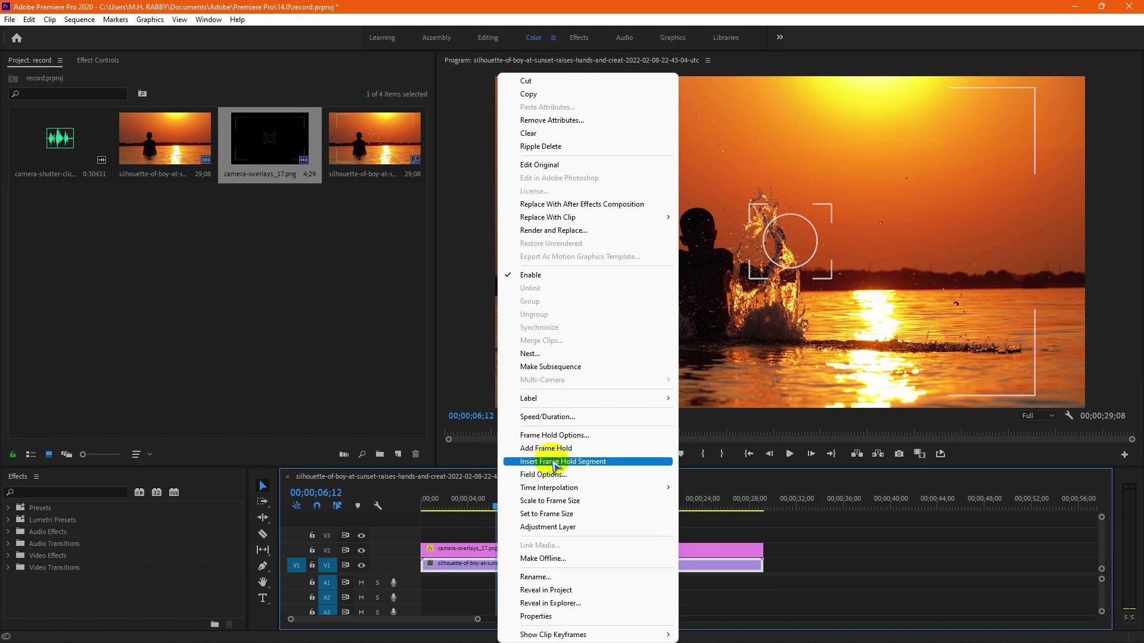
left_click(555, 462)
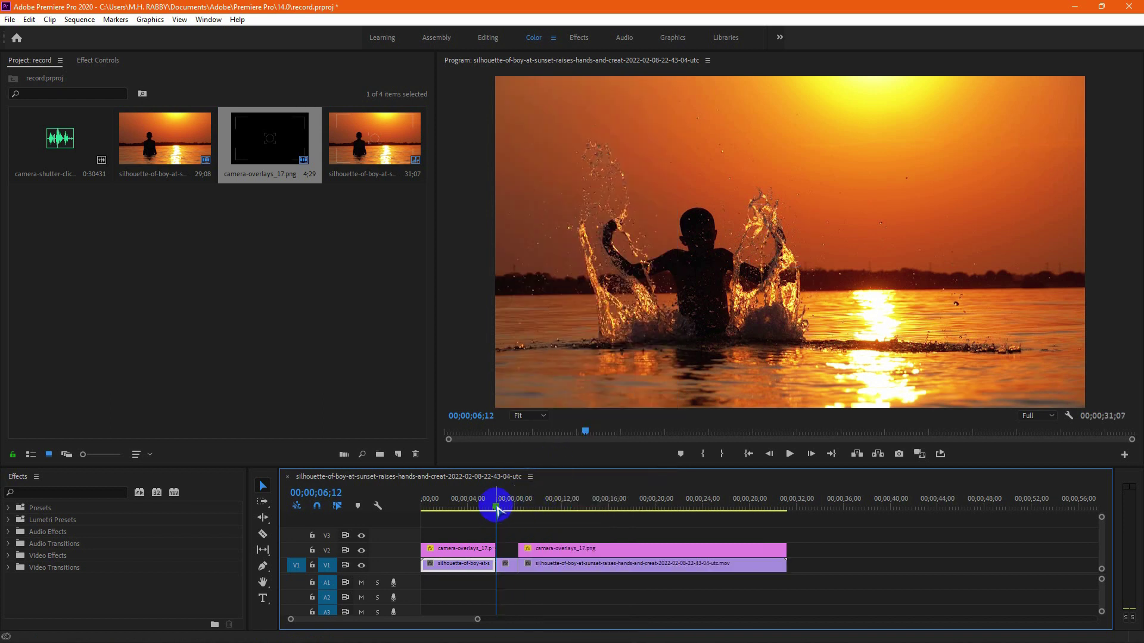
Step: Review the frames after the freeze and where the overlay ends, parking on the hold segment
mouse_move(497, 510)
left_mouse_down()
mouse_move(515, 518)
mouse_move(505, 517)
left_mouse_up()
scroll(475, 585, "up", 3)
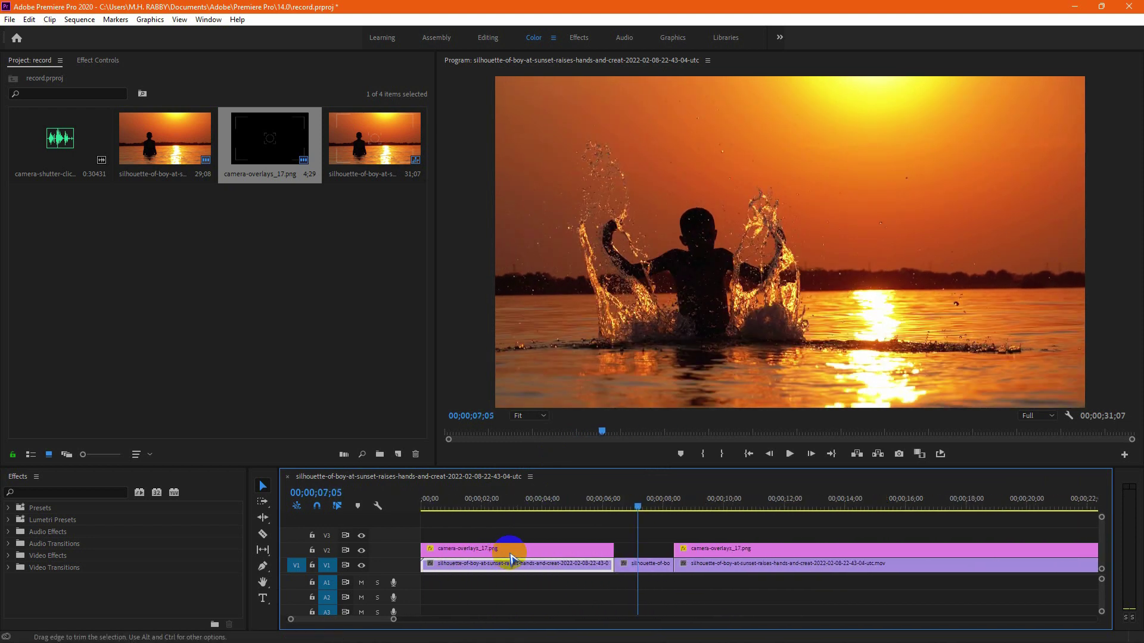
scroll(642, 547, "down", 2)
mouse_move(543, 506)
left_mouse_down()
mouse_move(611, 509)
mouse_move(563, 514)
mouse_move(572, 510)
left_mouse_up()
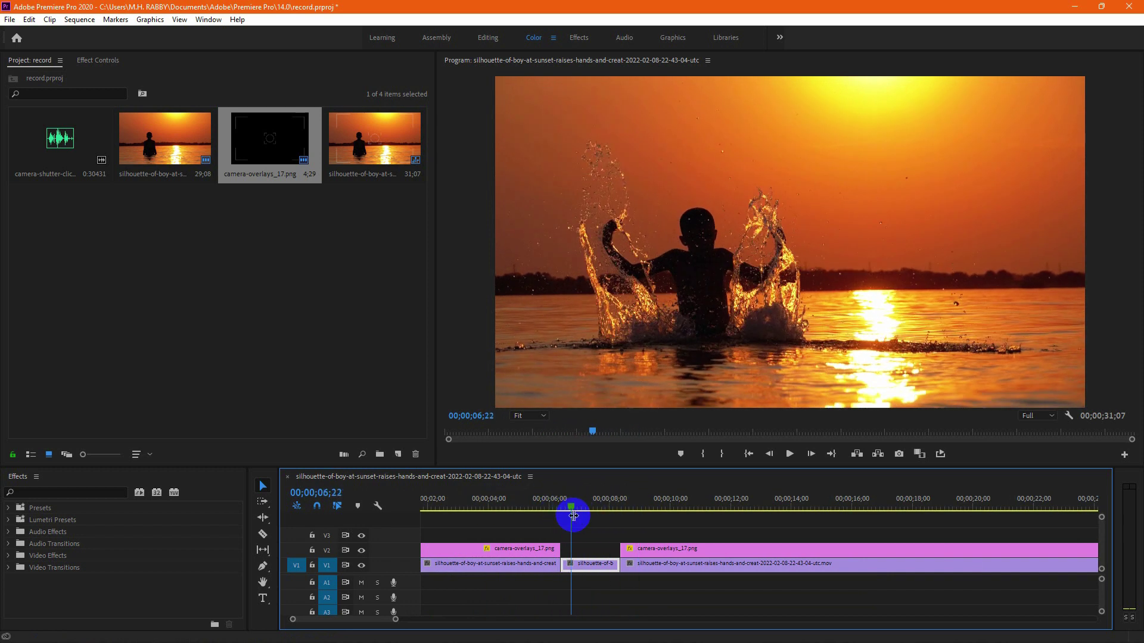
left_click(580, 566)
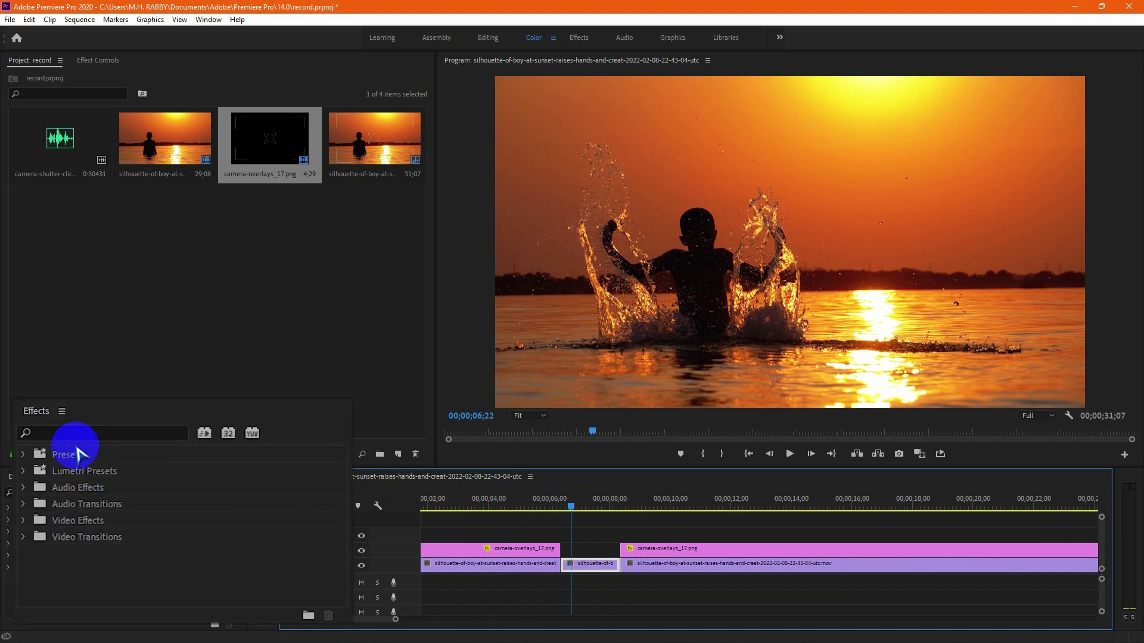
Step: Add Dip to White at both cuts of the freeze frame, each trimmed to 14 frames
left_click(81, 378)
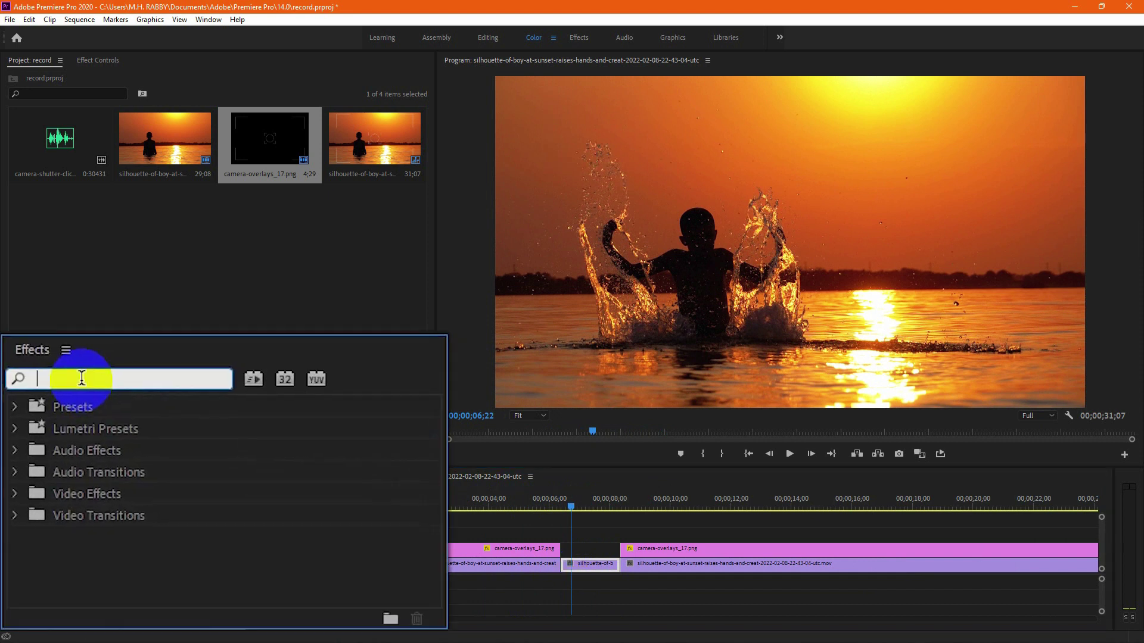
type("dip")
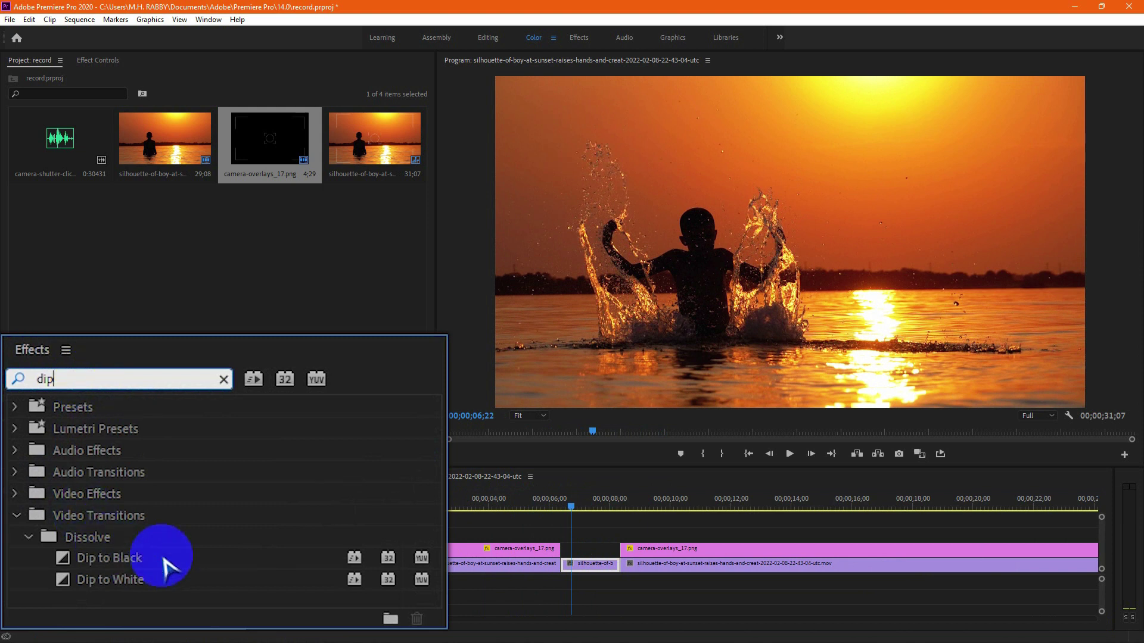
left_click(143, 581)
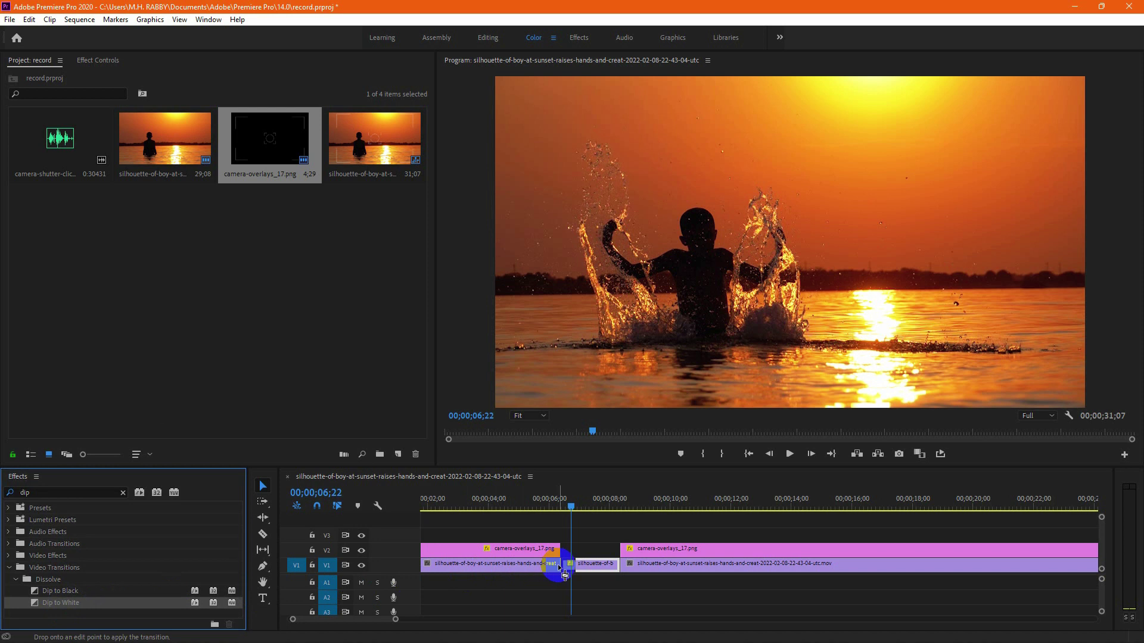
left_click_drag(119, 598, 559, 568)
left_click_drag(166, 604, 624, 581)
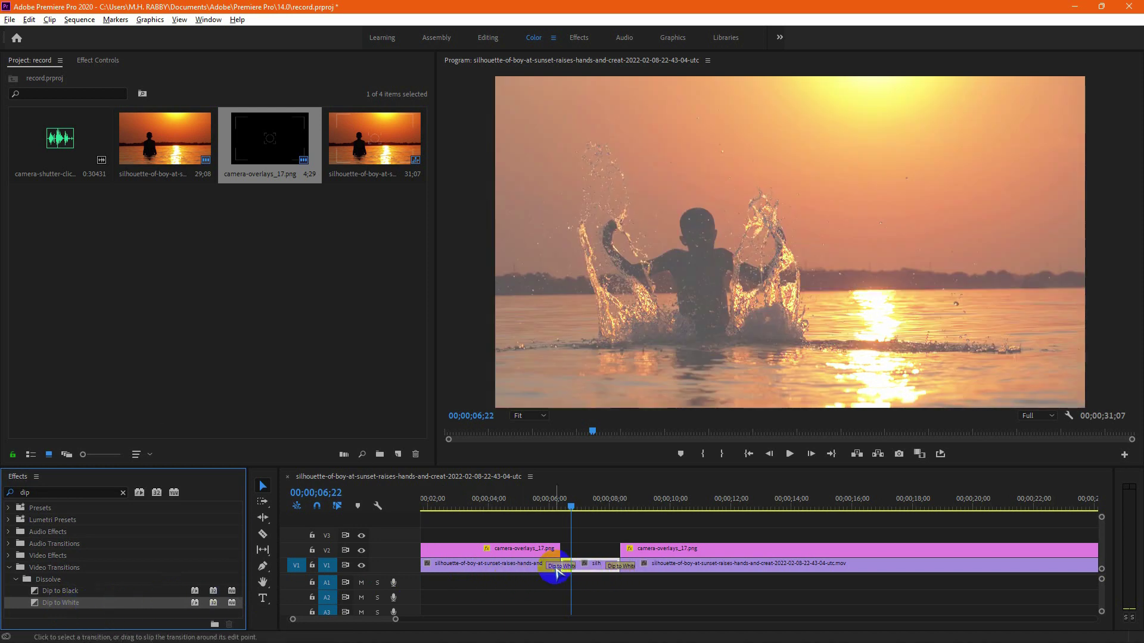
scroll(556, 572, "up", 4)
left_click_drag(624, 565, 585, 568)
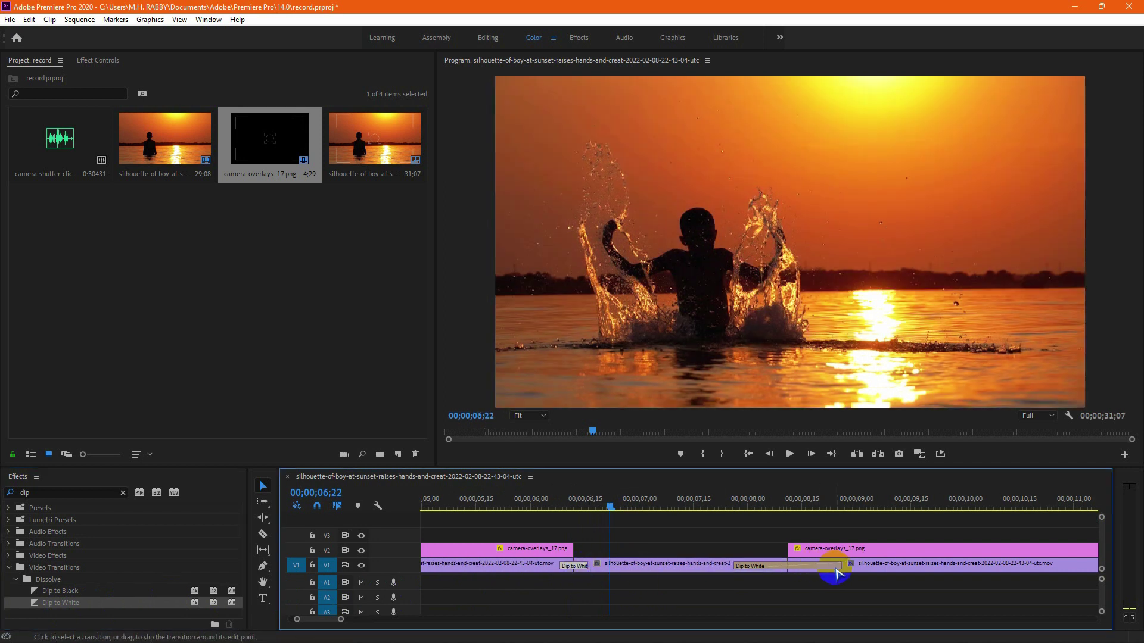
left_click_drag(840, 568, 799, 572)
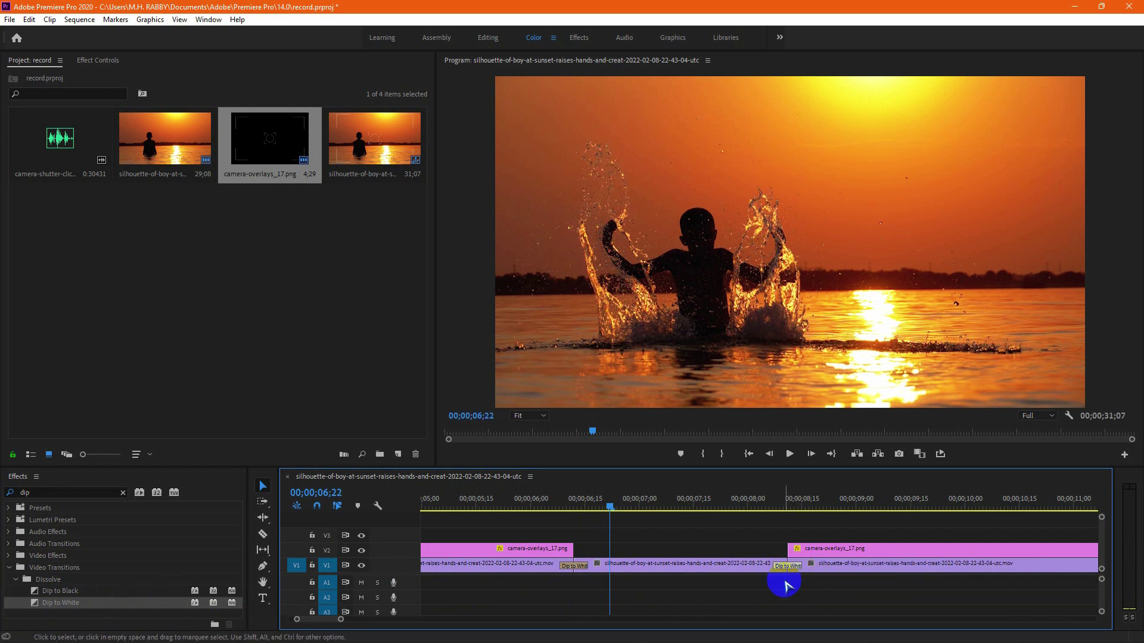
Step: Zoom out and play back the edit around the freeze, ending on the short middle clip
key("minus")
key("minus")
left_click(602, 503)
key("space")
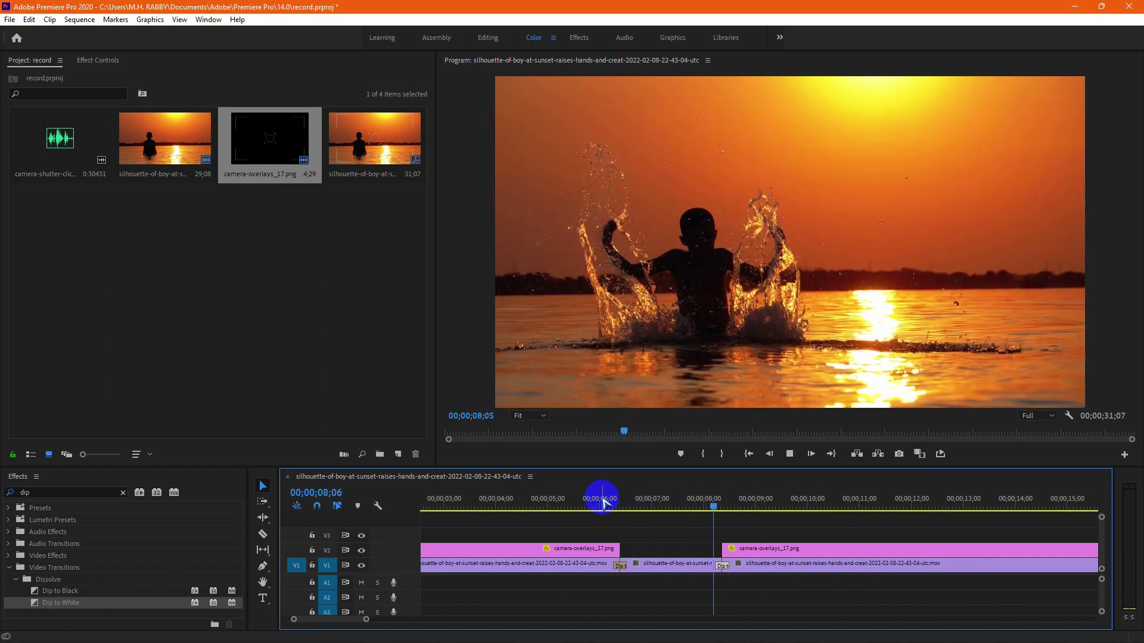
key("space")
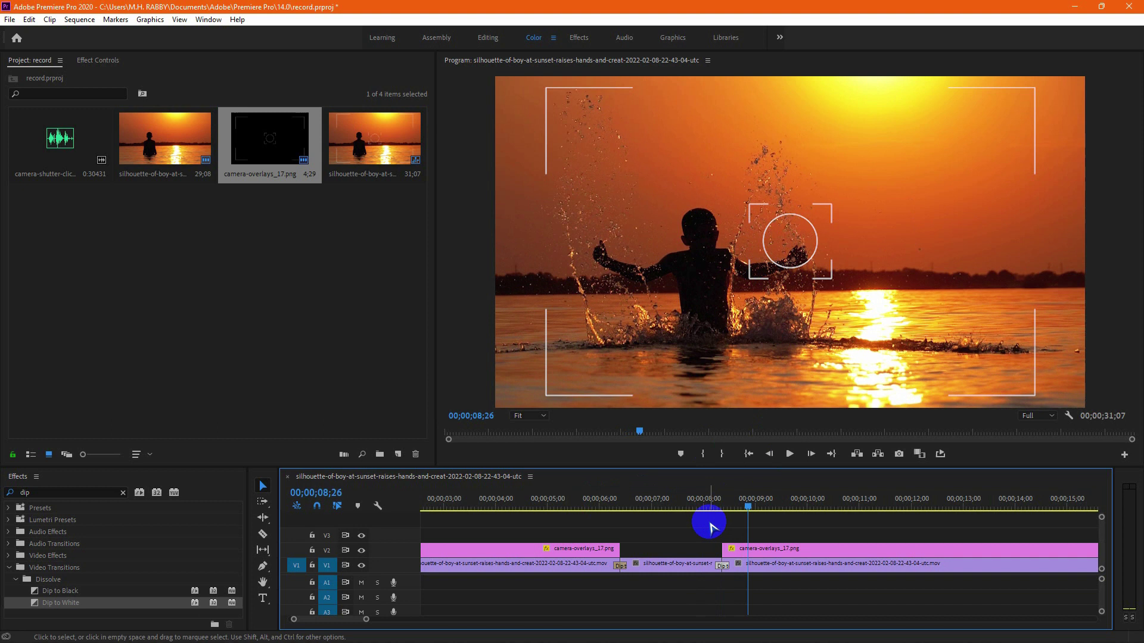
scroll(626, 571, "up", 3)
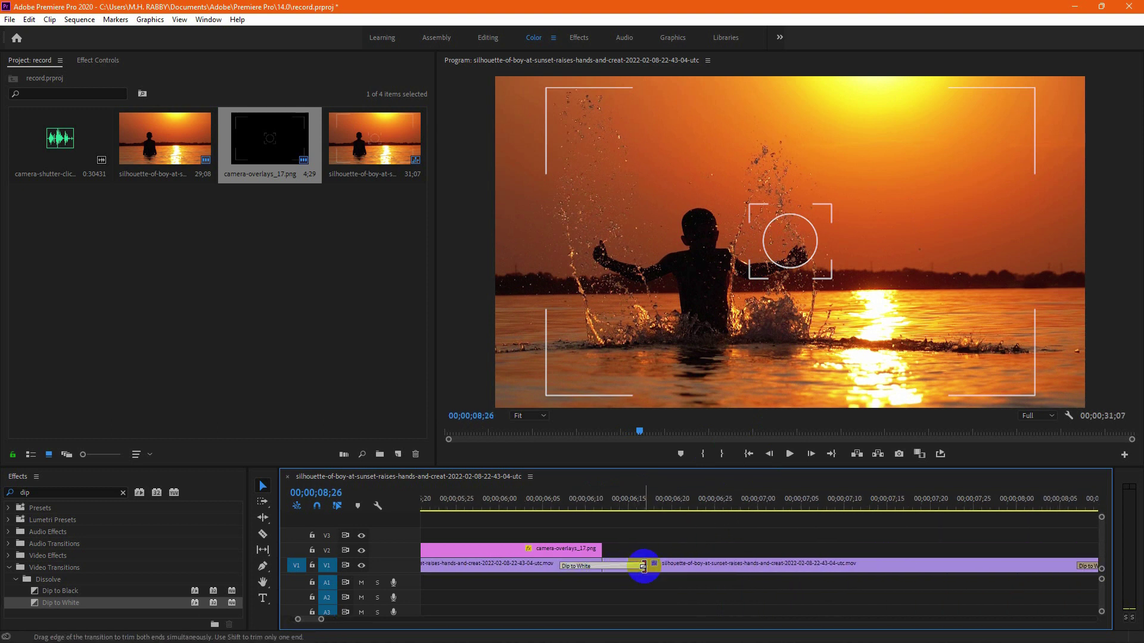
scroll(644, 576, "down", 2)
scroll(930, 570, "up", 1)
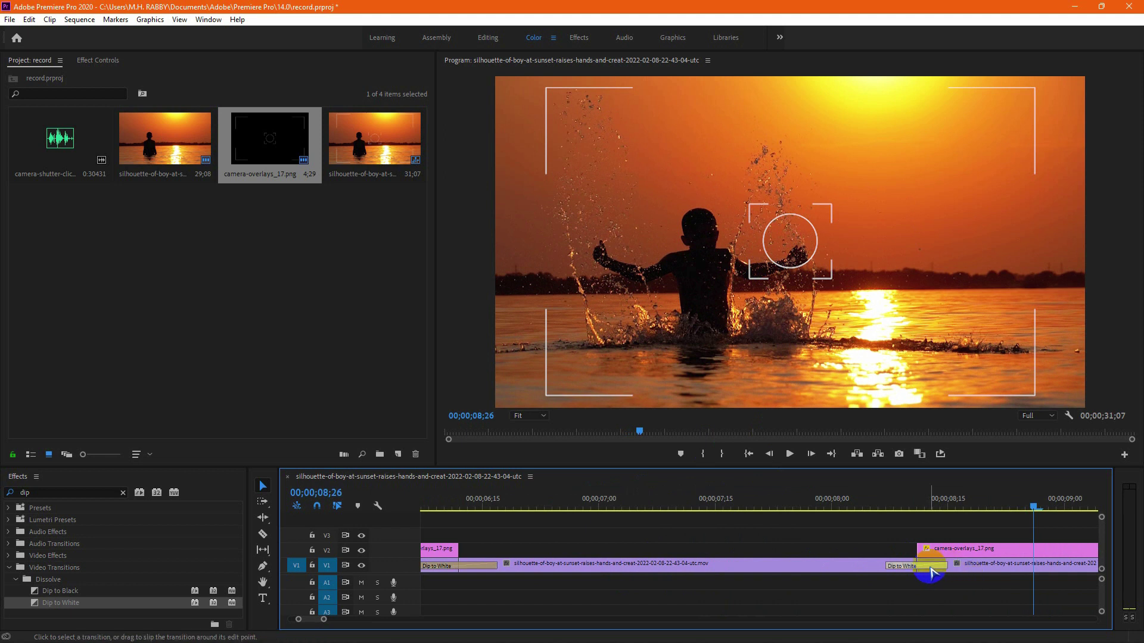
scroll(797, 585, "down", 2)
scroll(715, 576, "down", 1)
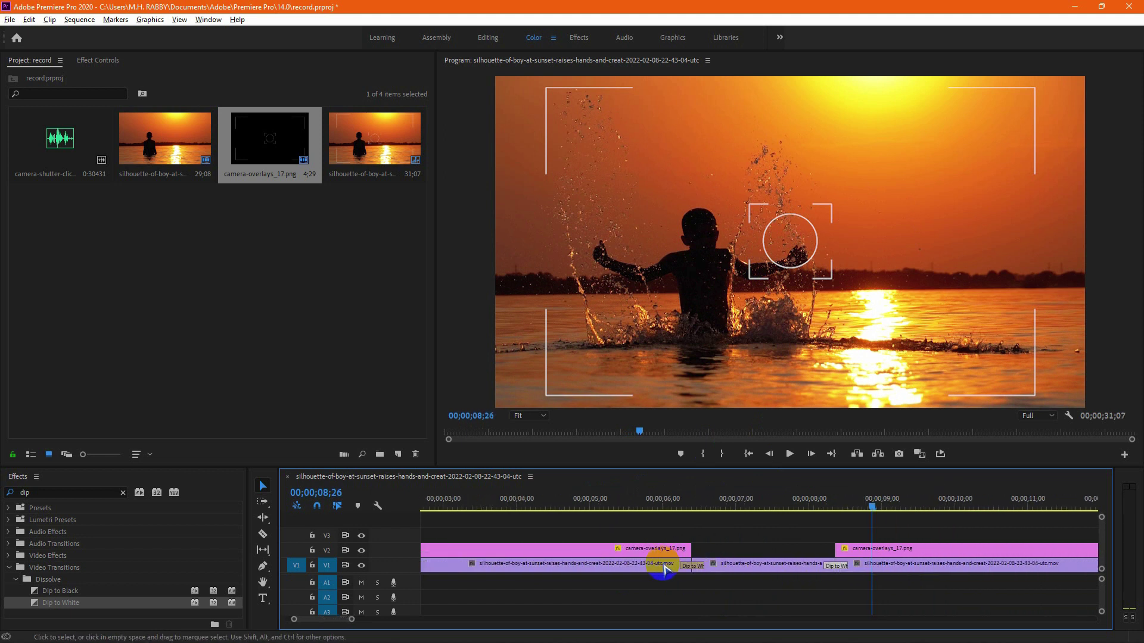
scroll(664, 571, "down", 1)
left_click(715, 503)
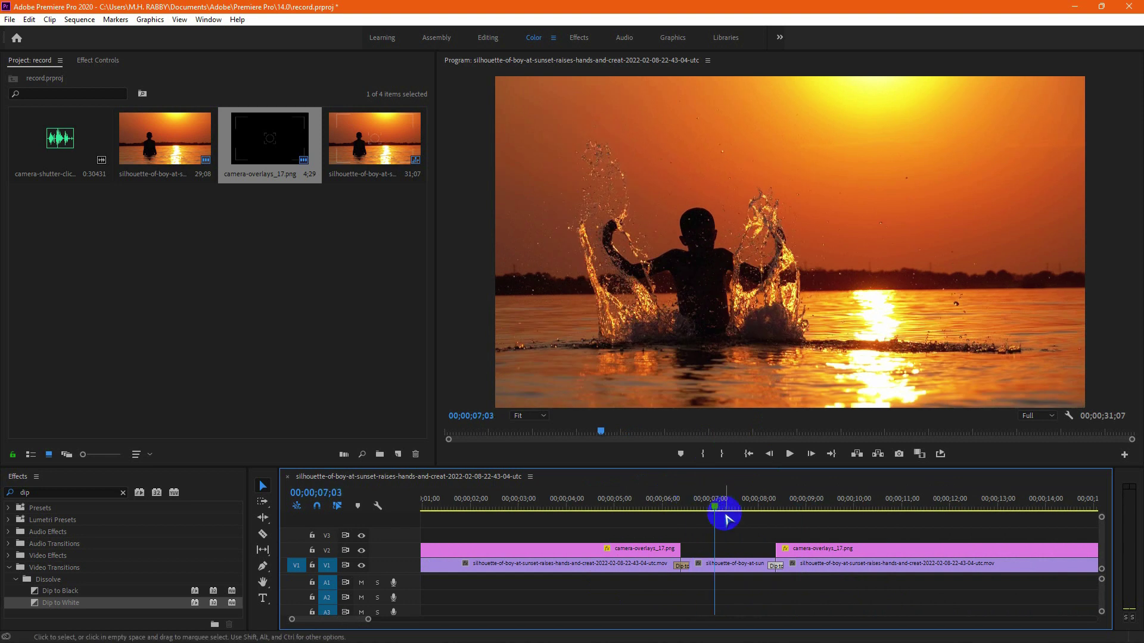
Step: Apply the Black & White effect to the middle V1 clip and select it
double_click(22, 379)
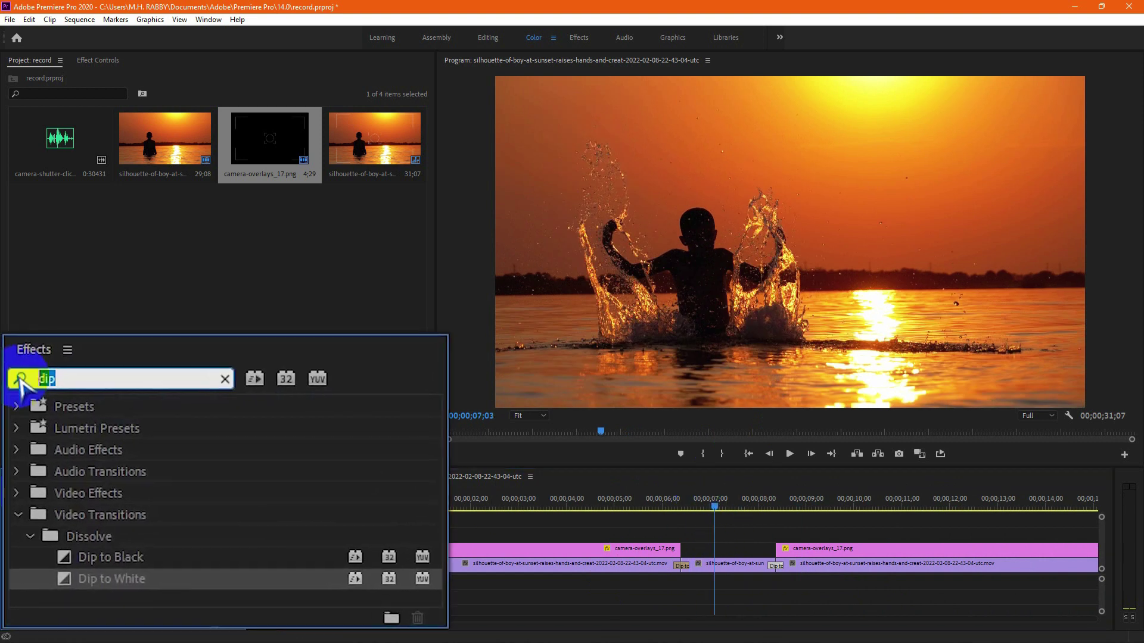
type("Black")
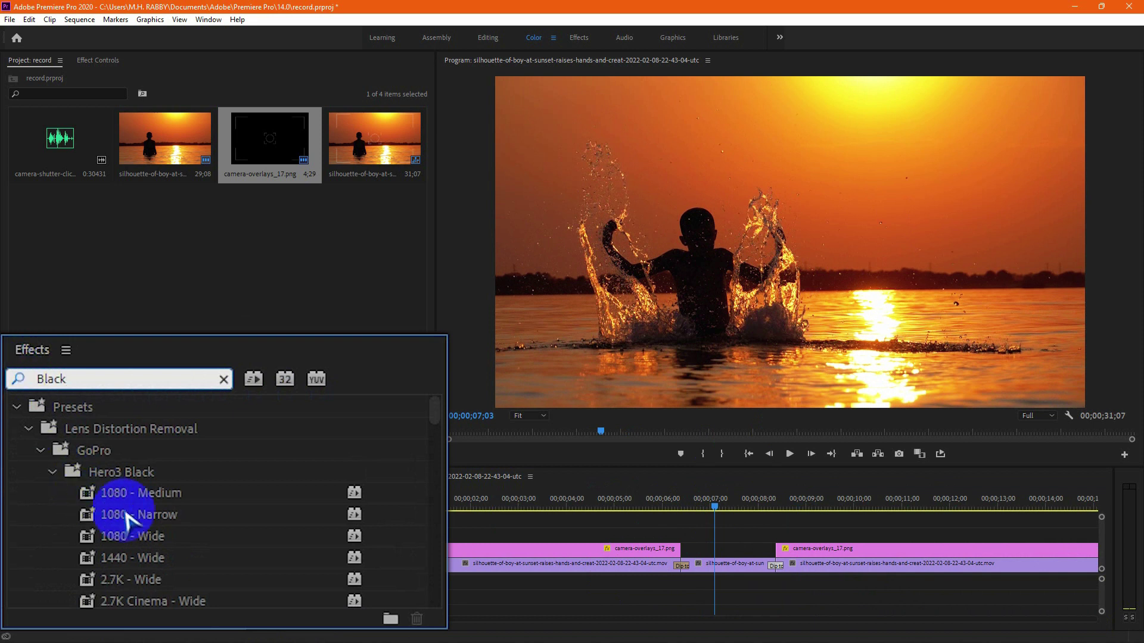
type(" &")
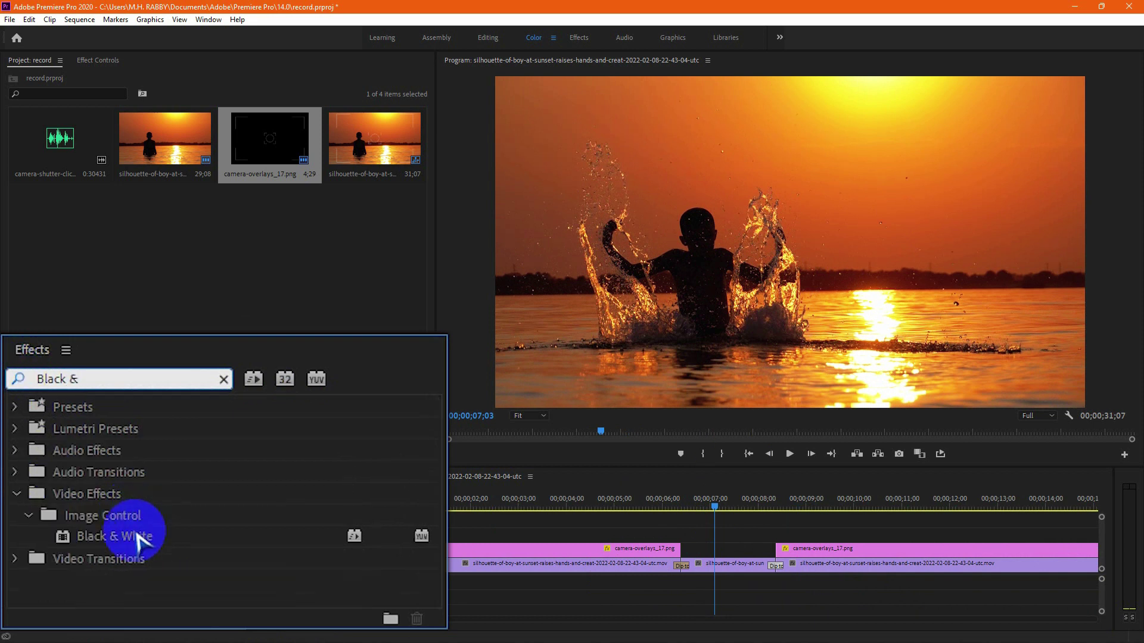
left_click(126, 538)
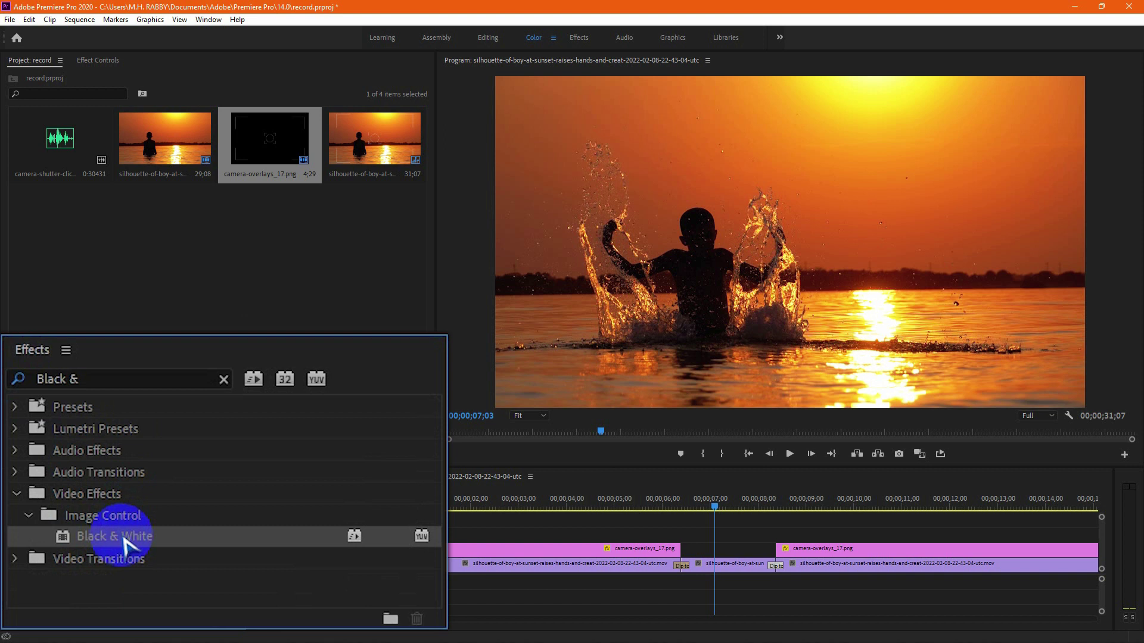
mouse_move(125, 540)
left_mouse_down()
mouse_move(684, 554)
mouse_move(713, 568)
left_mouse_up()
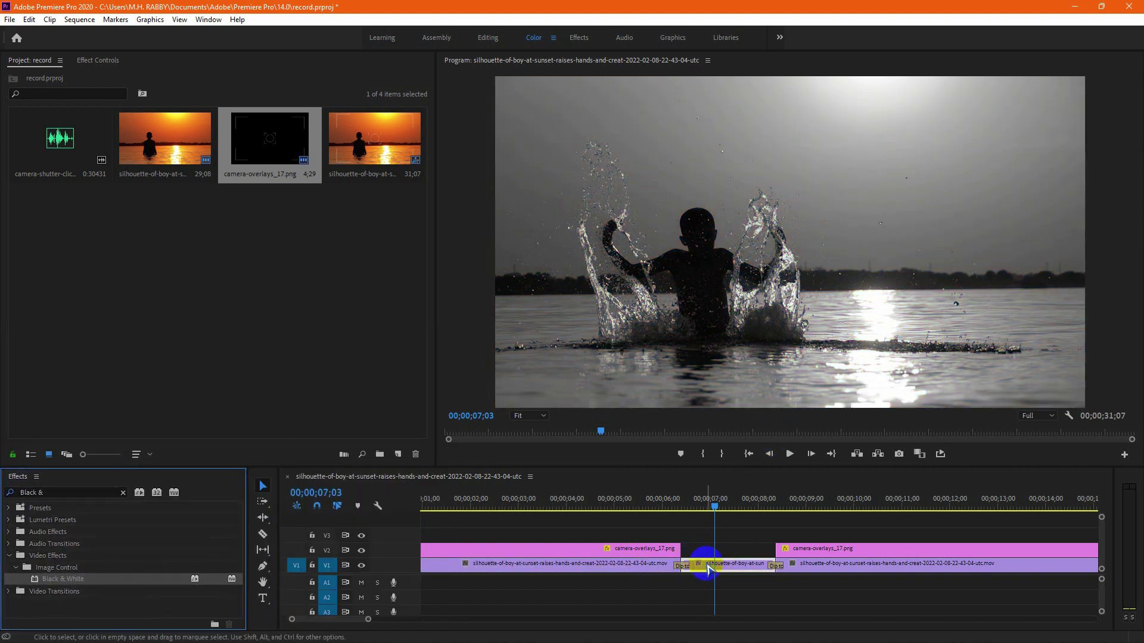
left_click(714, 564)
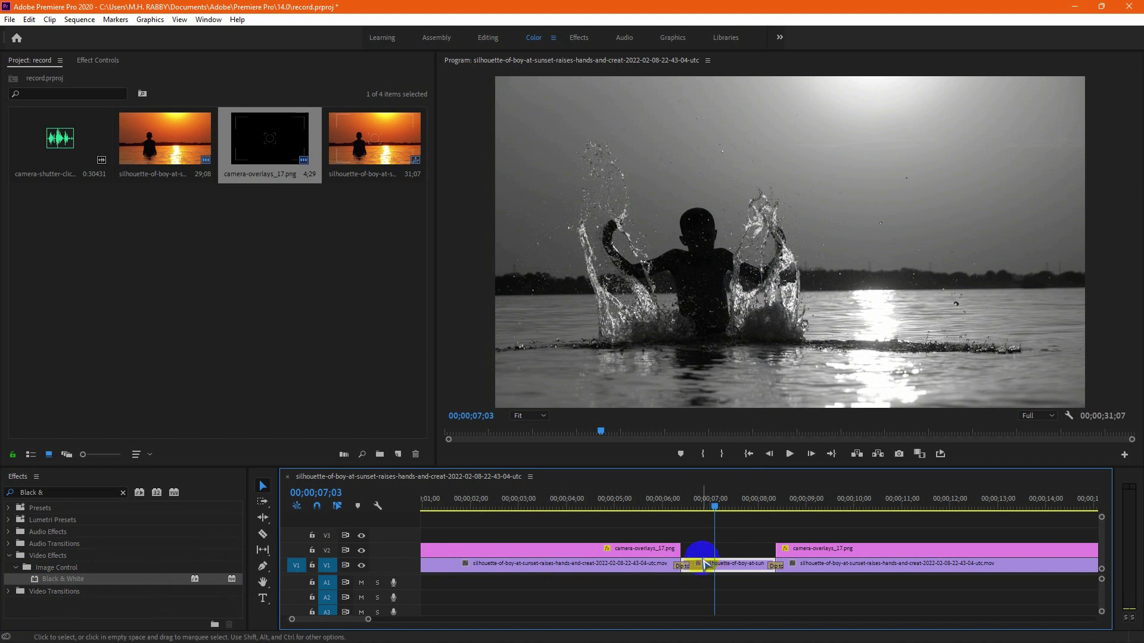
Step: Keyframe the middle clip's Scale from 100 at its start to 112 at its end
left_click(89, 63)
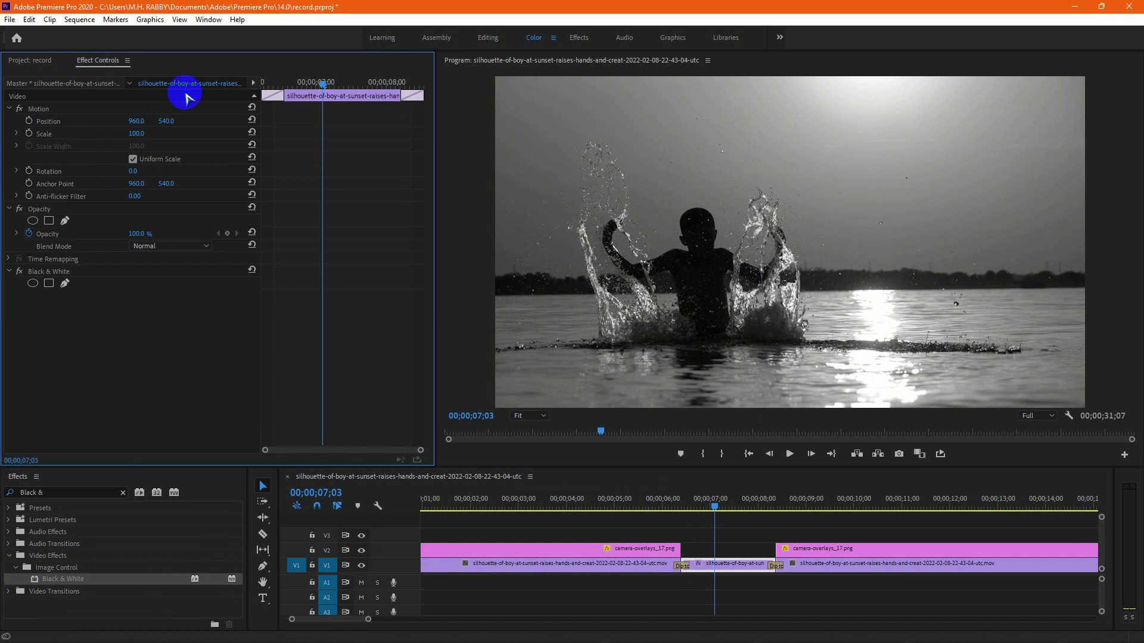
left_click_drag(317, 93, 257, 82)
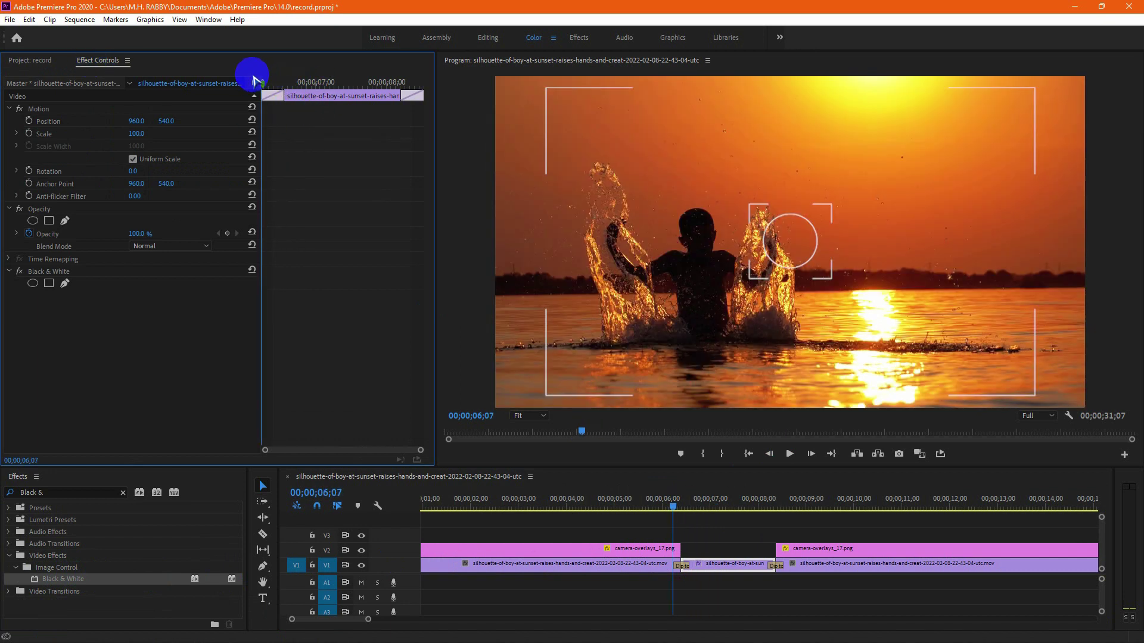
left_click(280, 83)
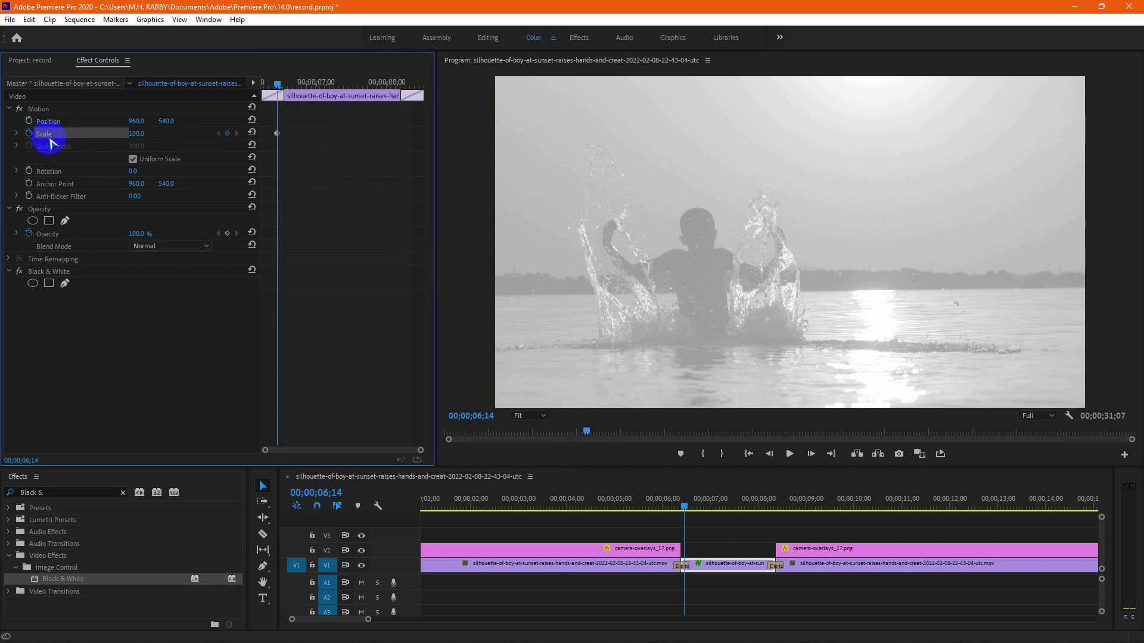
left_click_drag(286, 87, 381, 83)
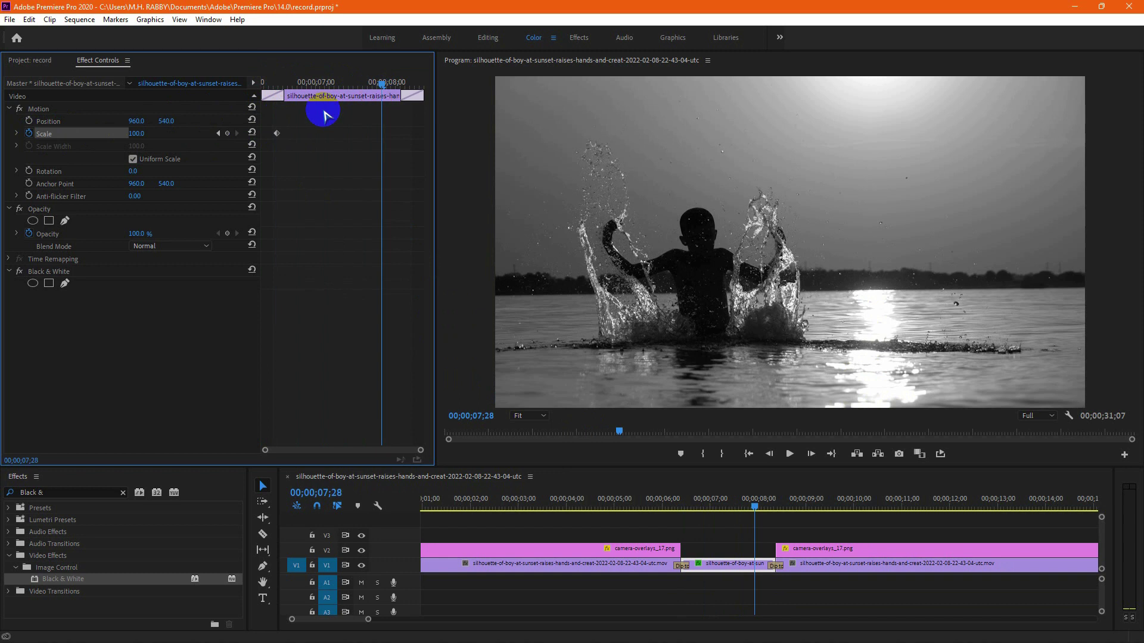
left_click_drag(140, 134, 154, 136)
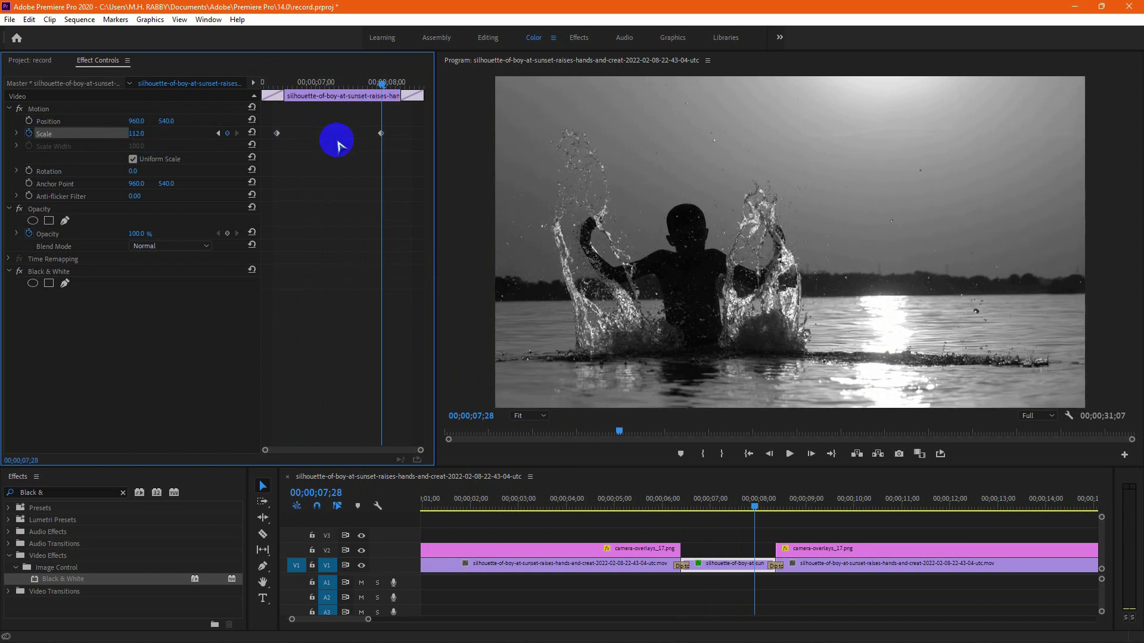
left_click_drag(382, 134, 414, 136)
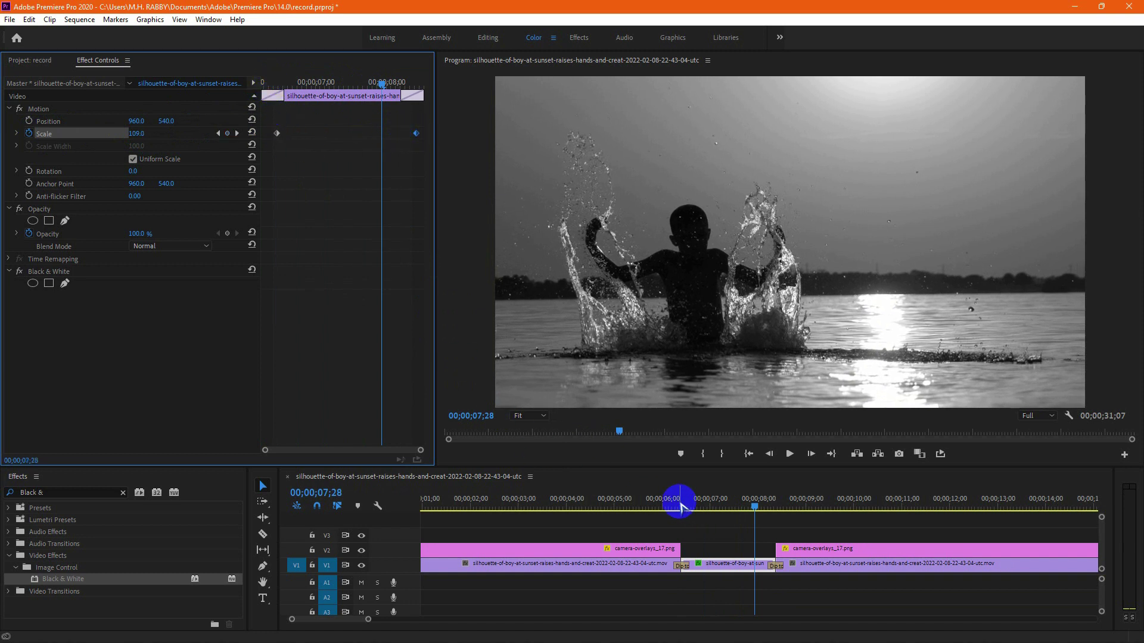
Step: Play back the section around the middle clip twice to review the zoom
left_click(662, 493)
key("space")
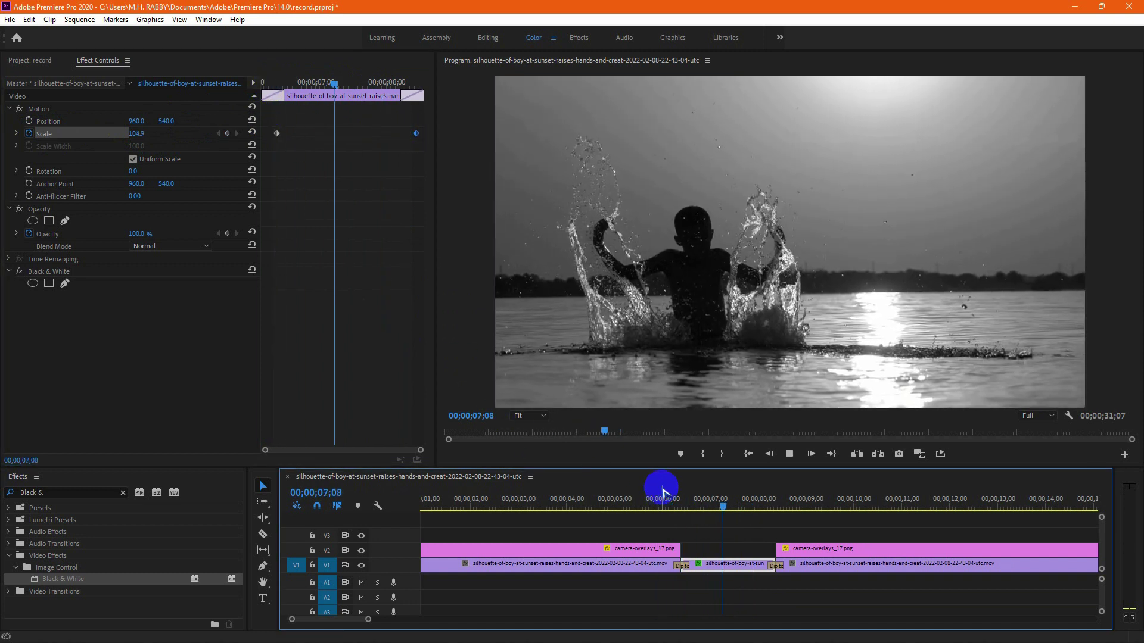
key("space")
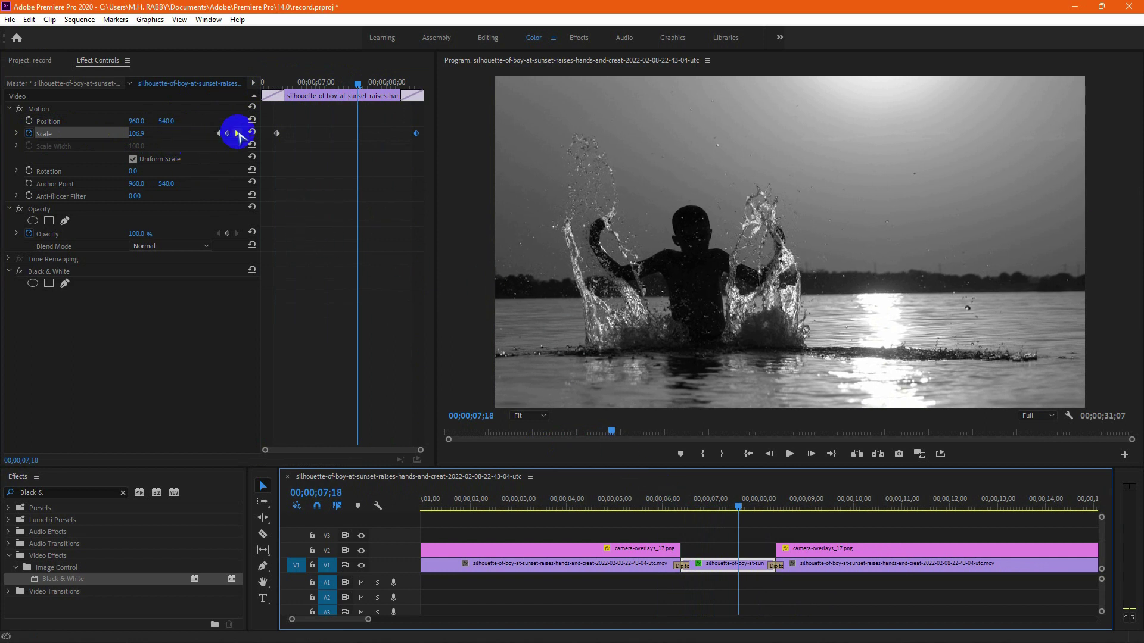
left_click(236, 133)
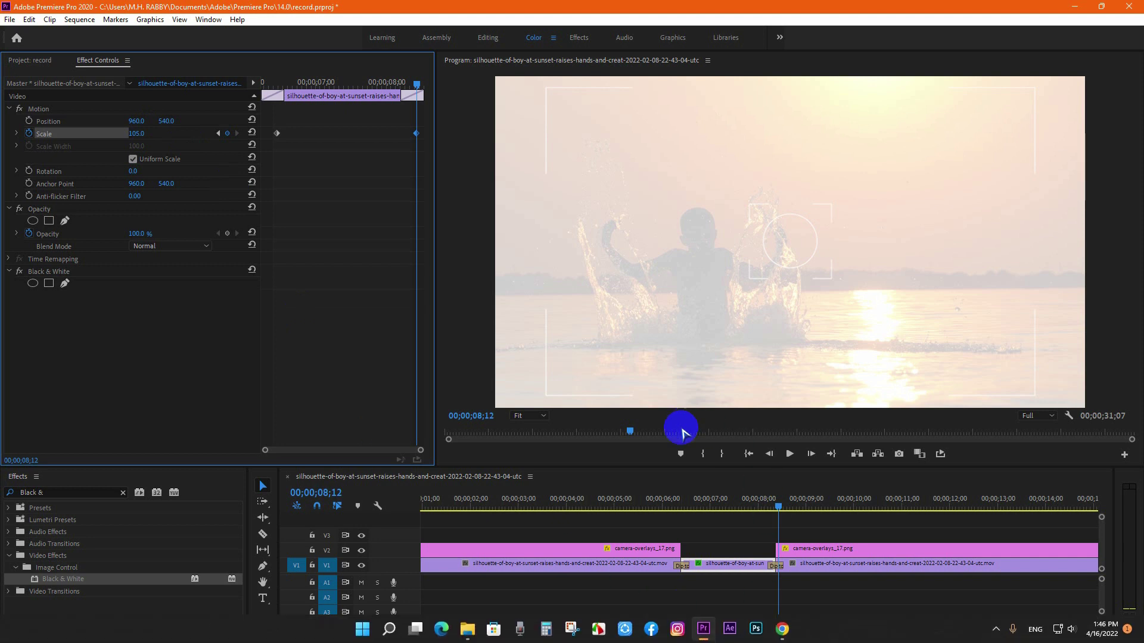
left_click(671, 498)
key("space")
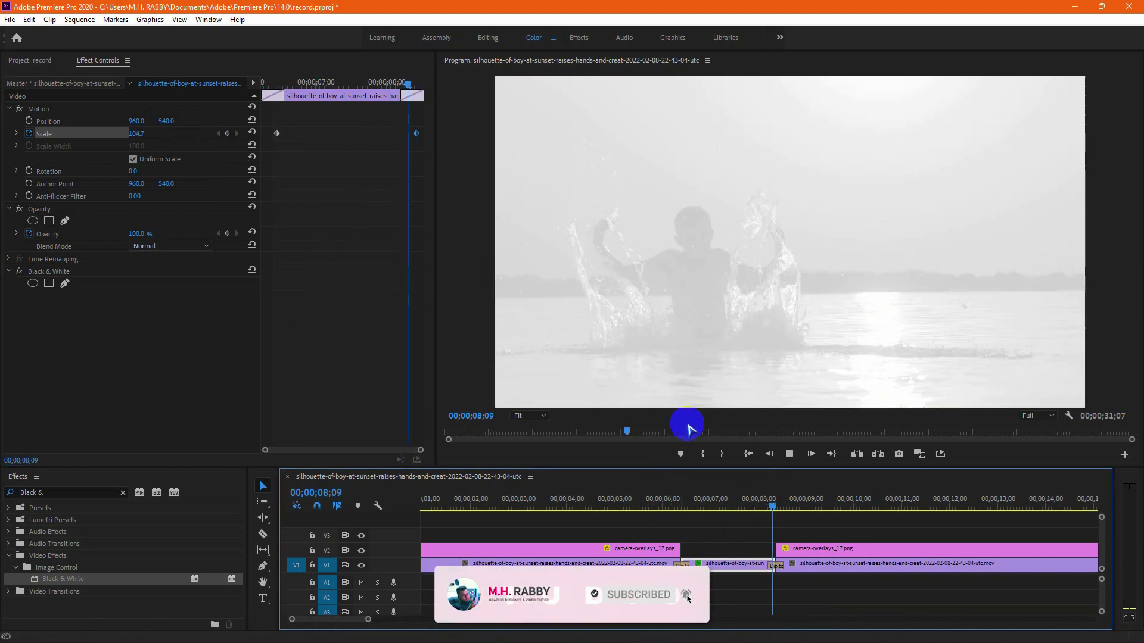
key("space")
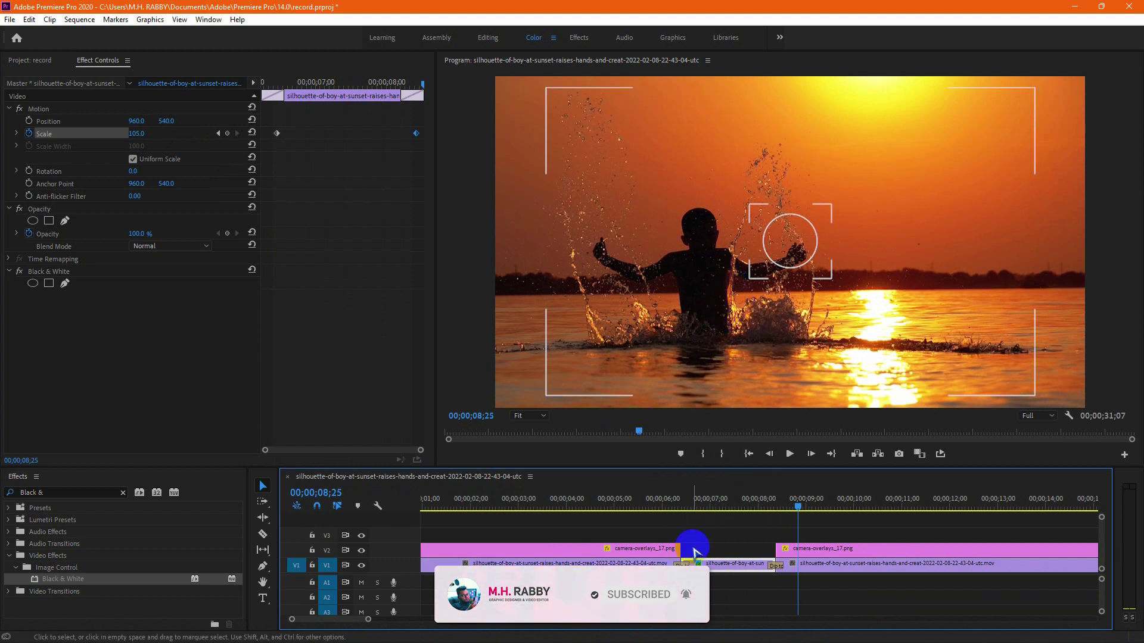
Step: Place the camera-shutter-click sound on A1 under the first Dip to White flash
left_click(31, 60)
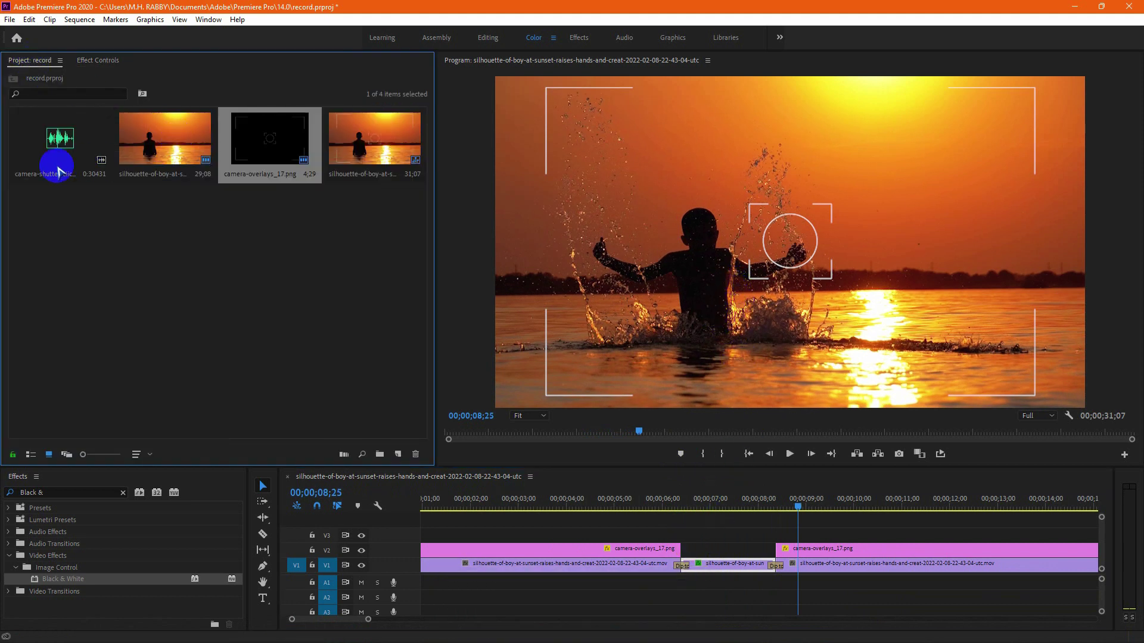
mouse_move(57, 170)
left_mouse_down()
mouse_move(686, 587)
mouse_move(775, 585)
left_mouse_up()
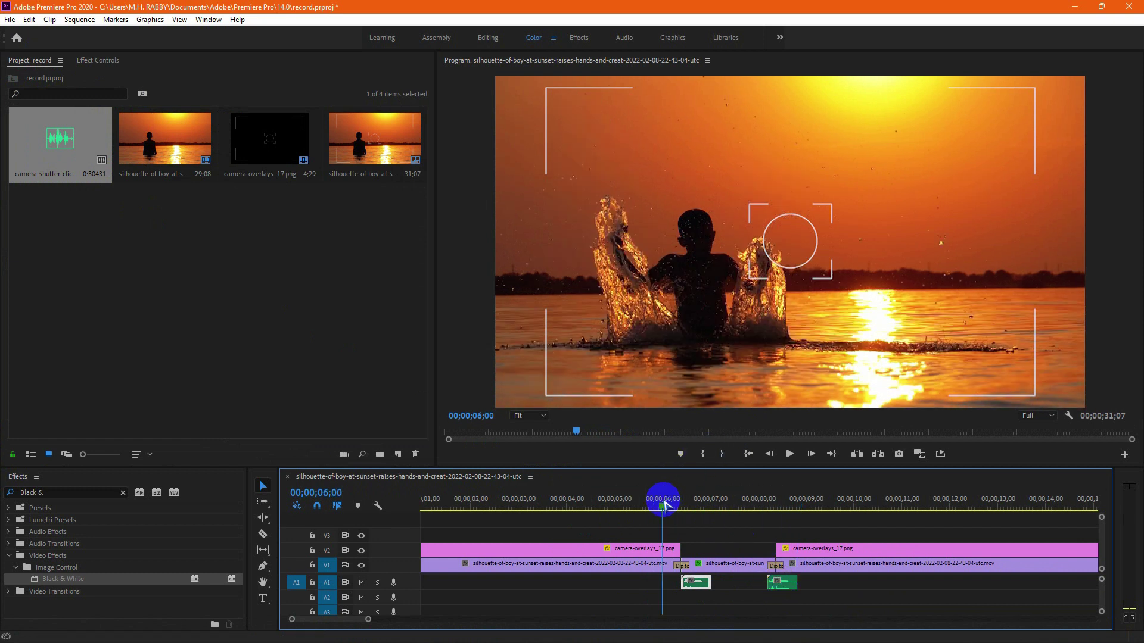
key("space")
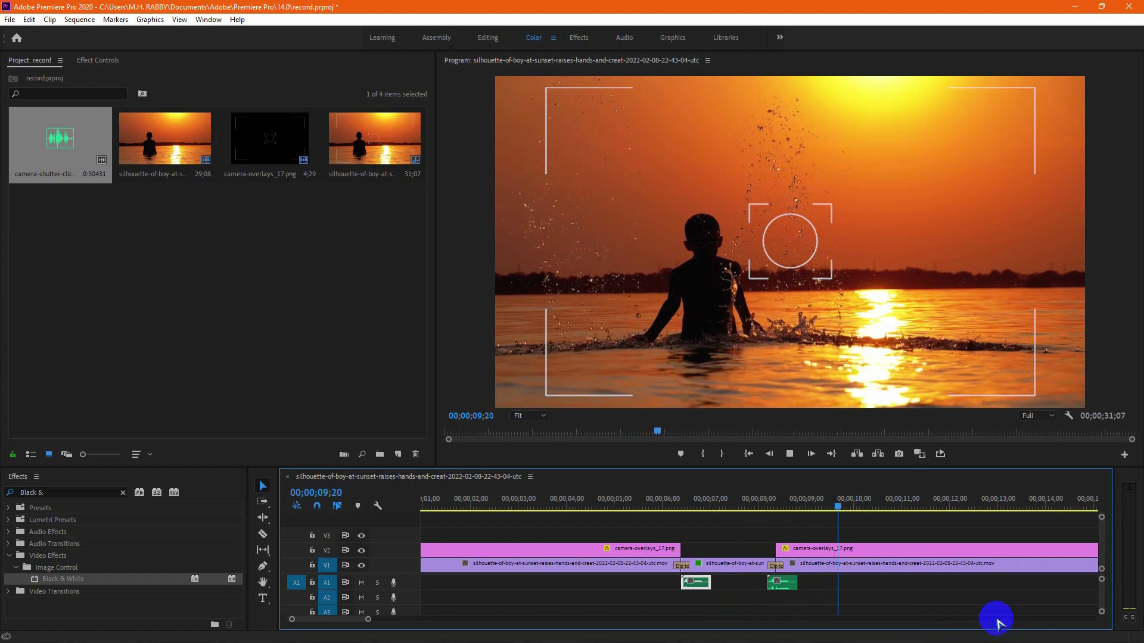
left_click(683, 510)
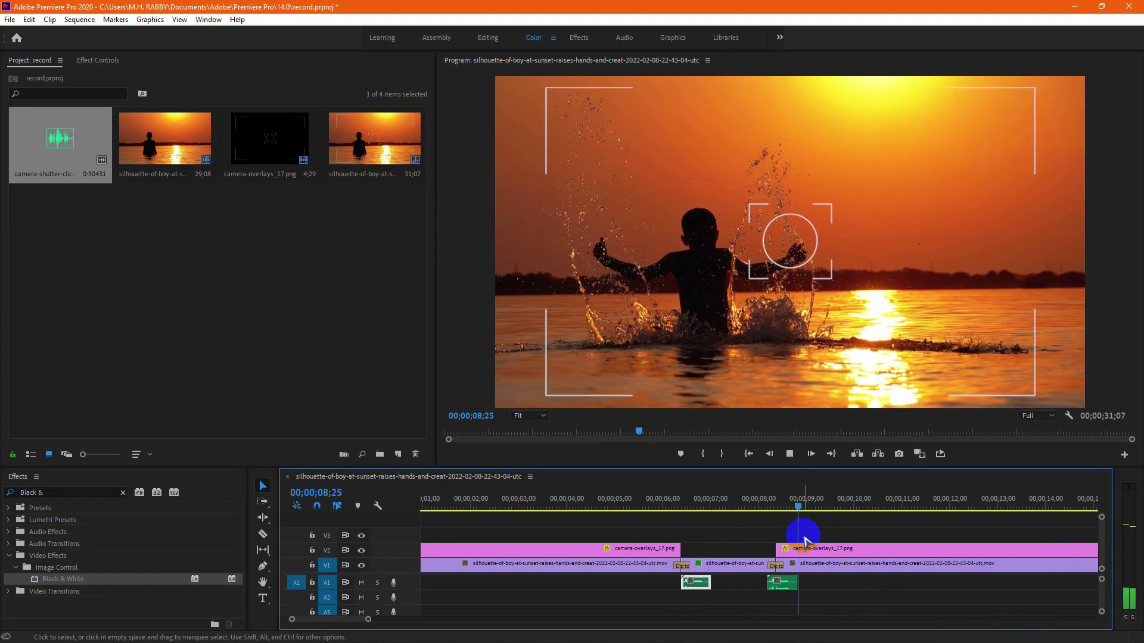
key("backslash")
key("Home")
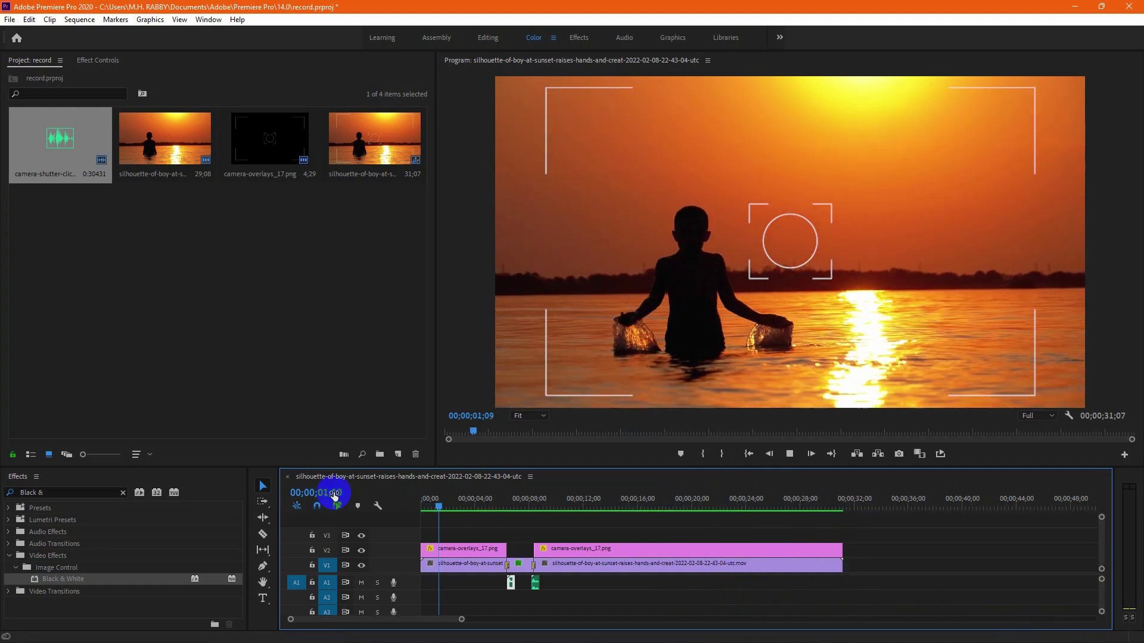